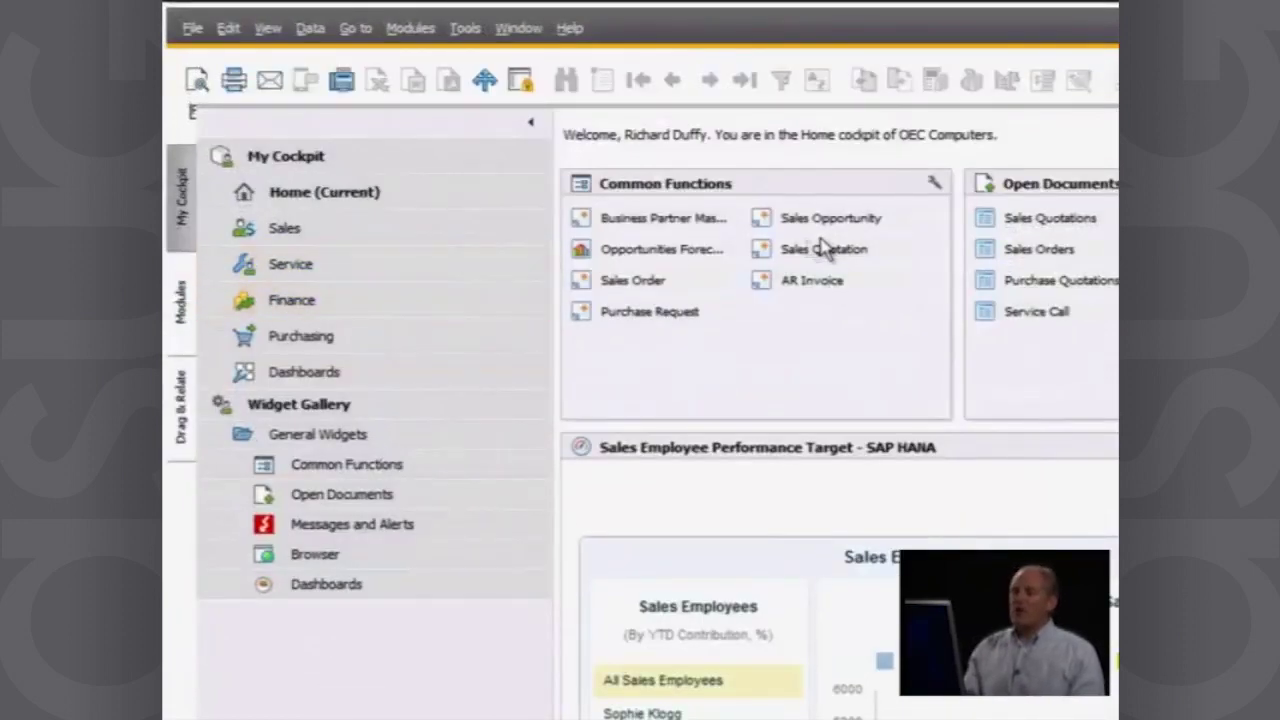
# Step: Start a new Purchase Request from the Purchasing - AP module
pyautogui.click(179, 316)
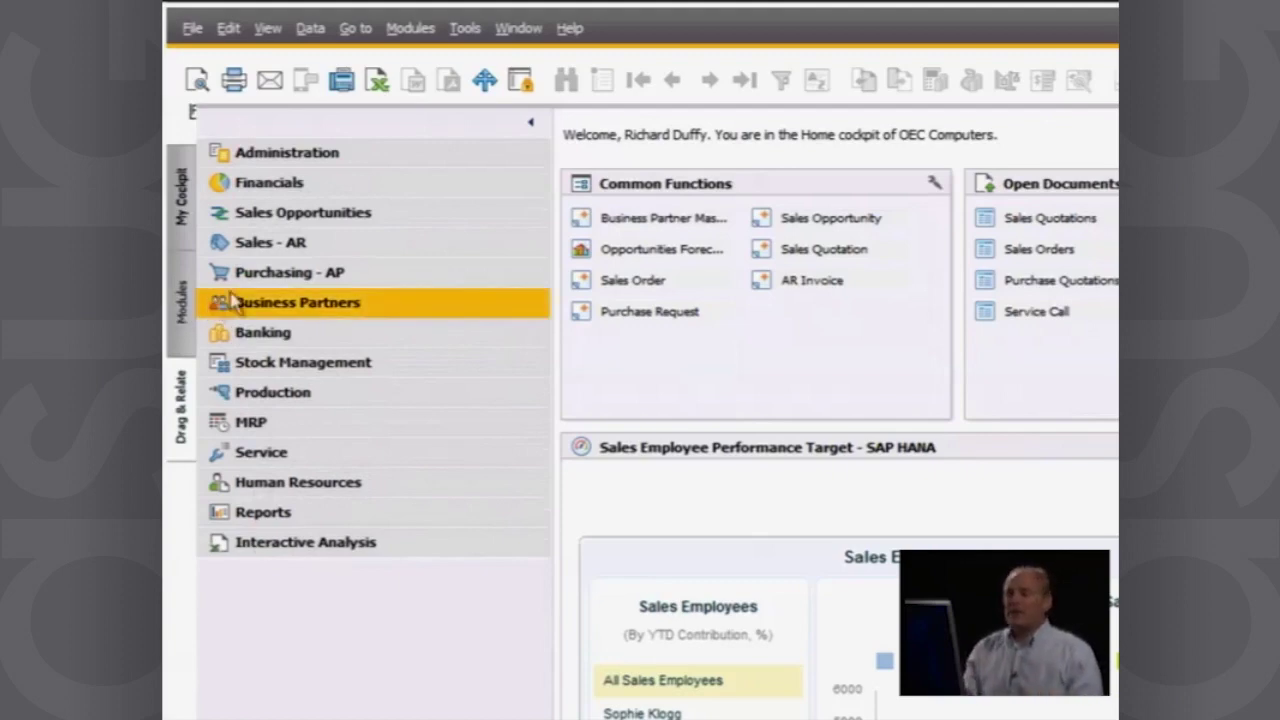
pyautogui.click(284, 276)
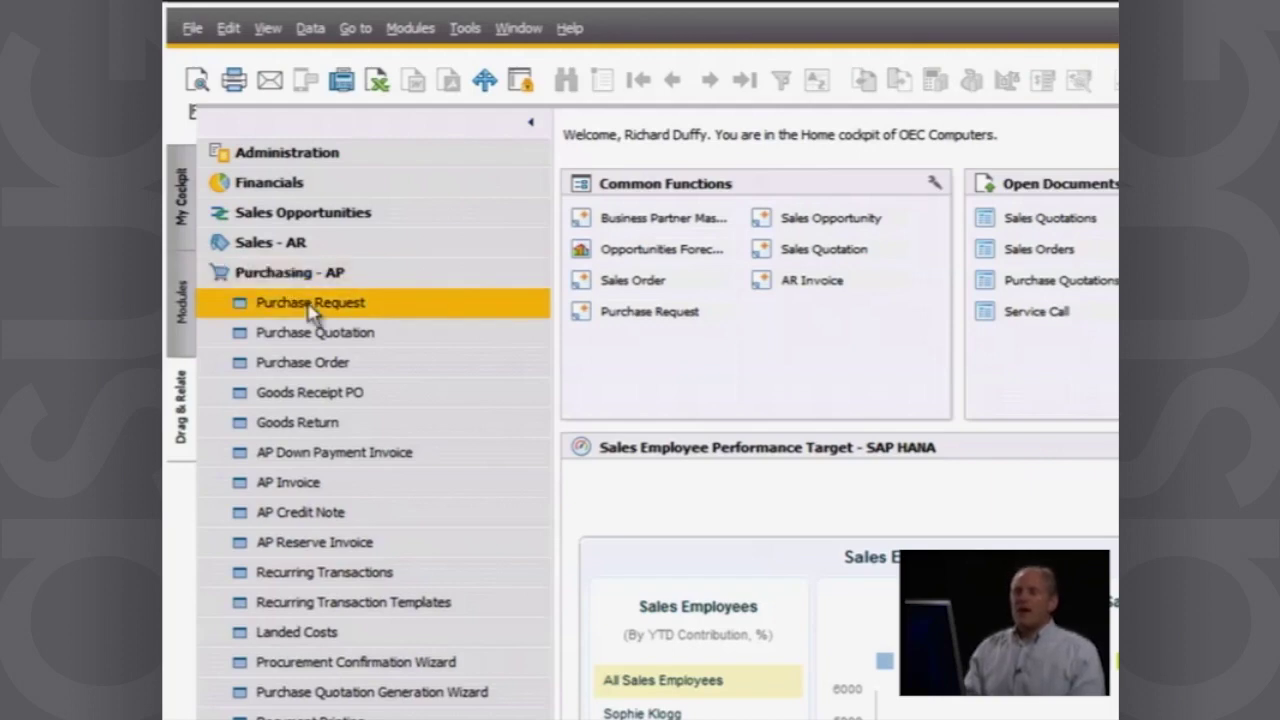
pyautogui.click(310, 308)
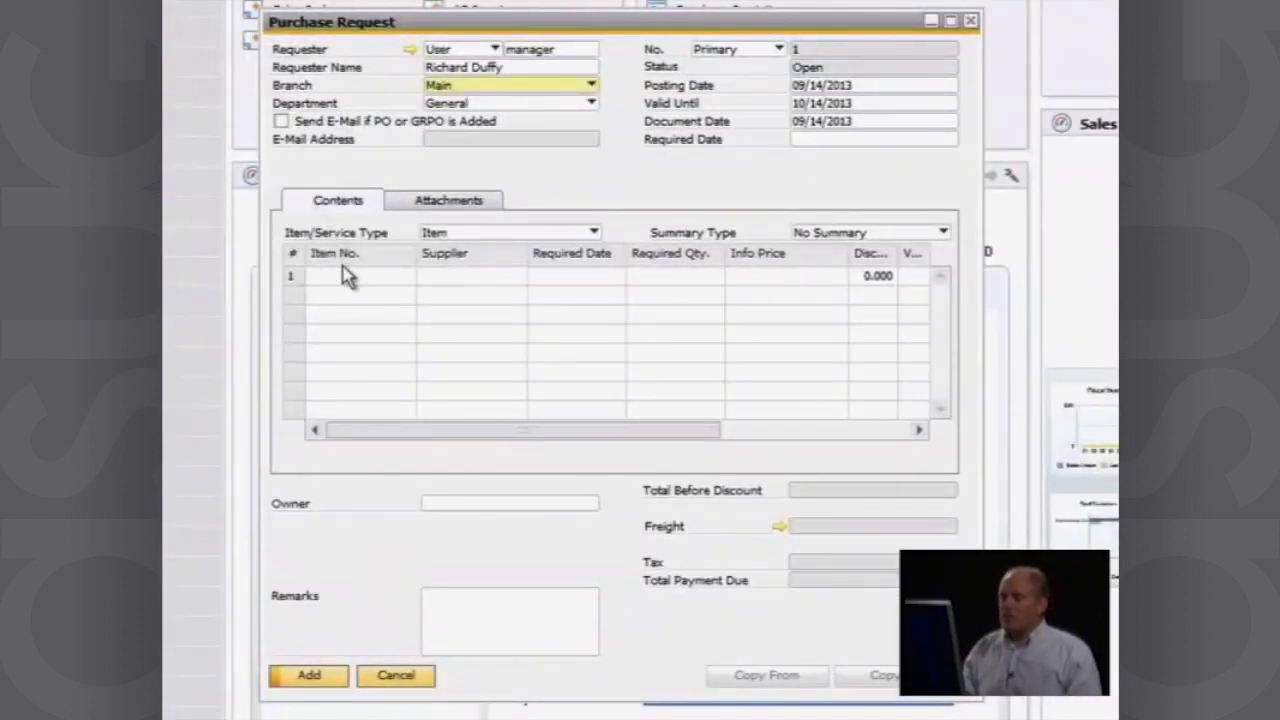
# Step: Fill row 1 with item C00004, quantity 10, required date 09/27/2013, priced at 26.25 $
pyautogui.click(345, 277)
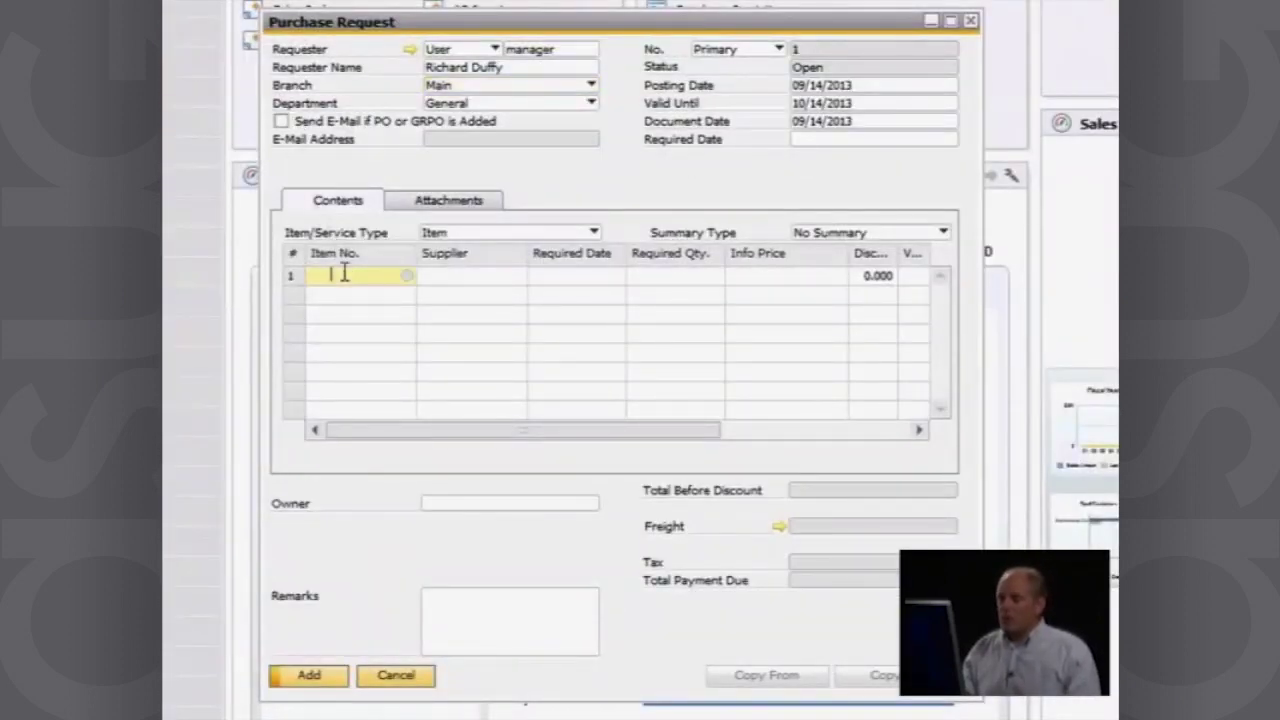
pyautogui.click(407, 277)
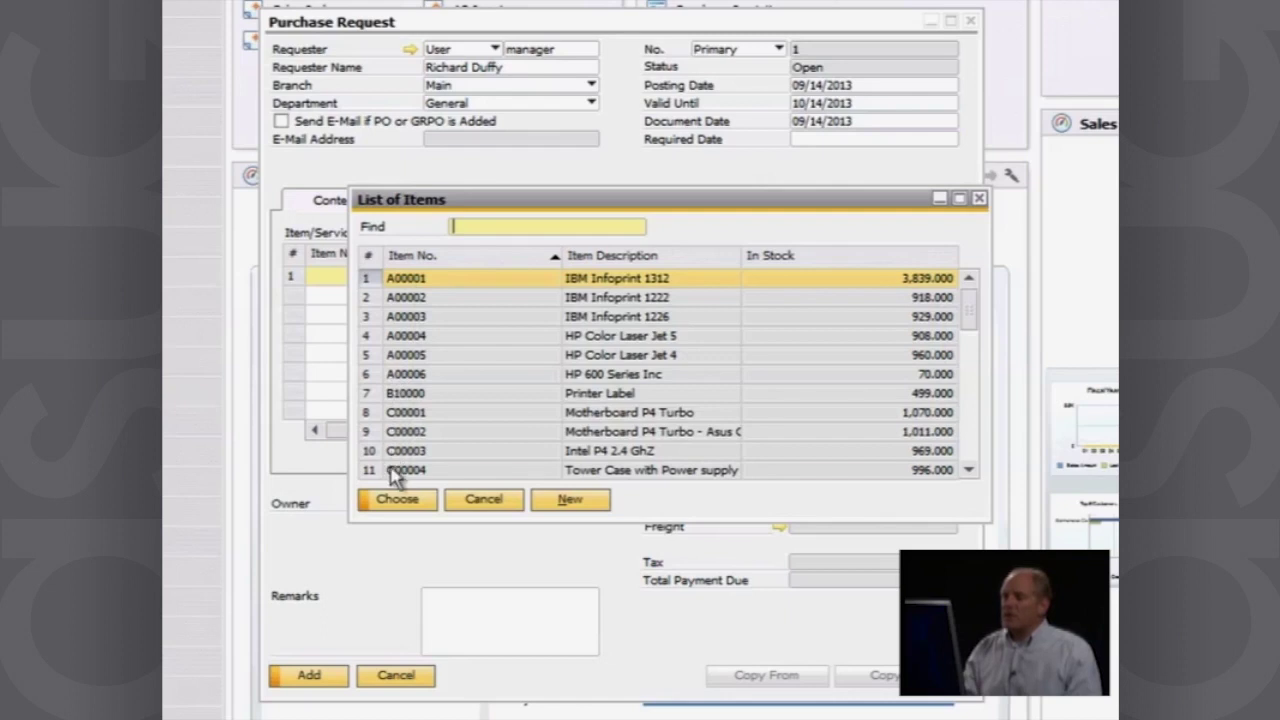
pyautogui.doubleClick(395, 470)
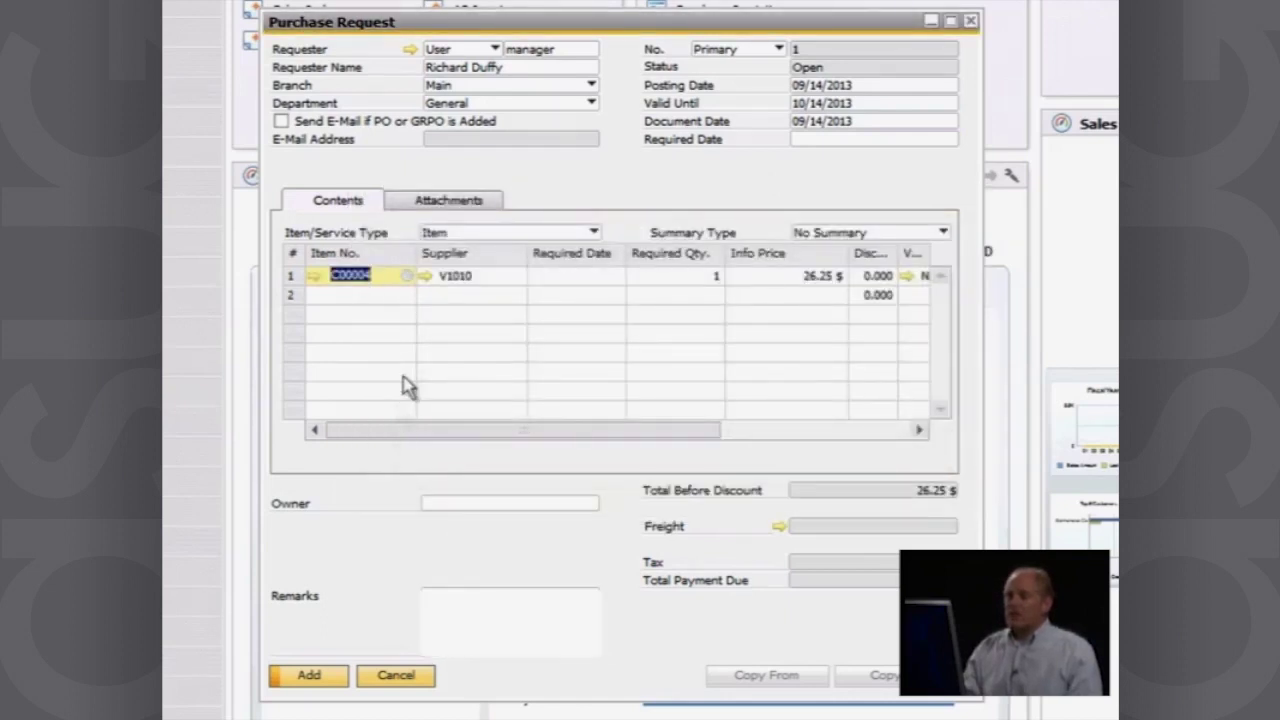
pyautogui.click(688, 278)
pyautogui.write('10')
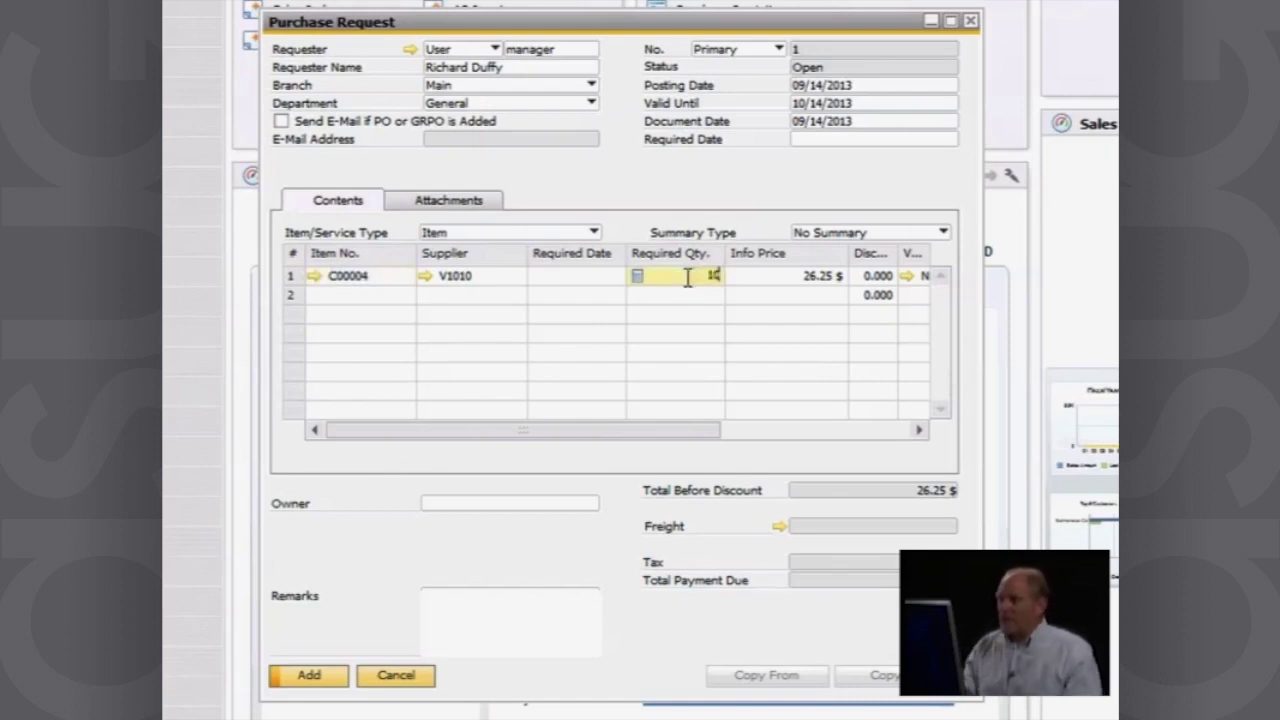
pyautogui.click(595, 280)
pyautogui.click(616, 277)
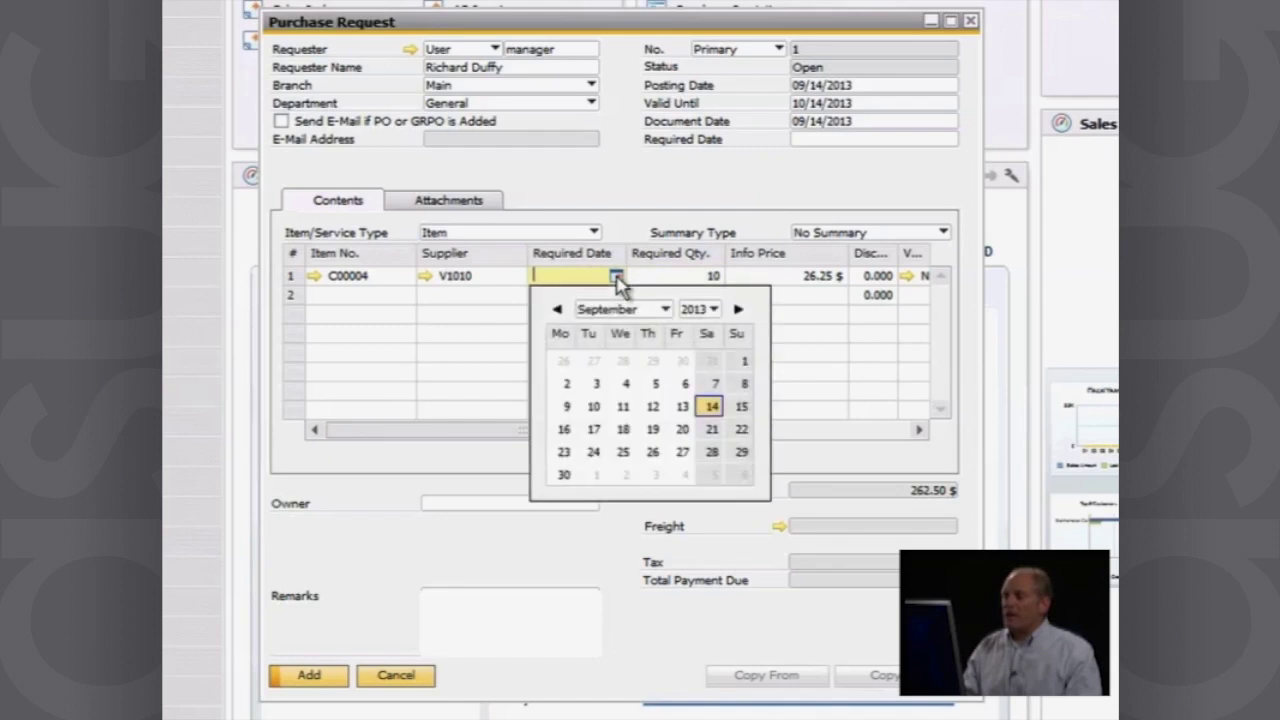
pyautogui.click(682, 455)
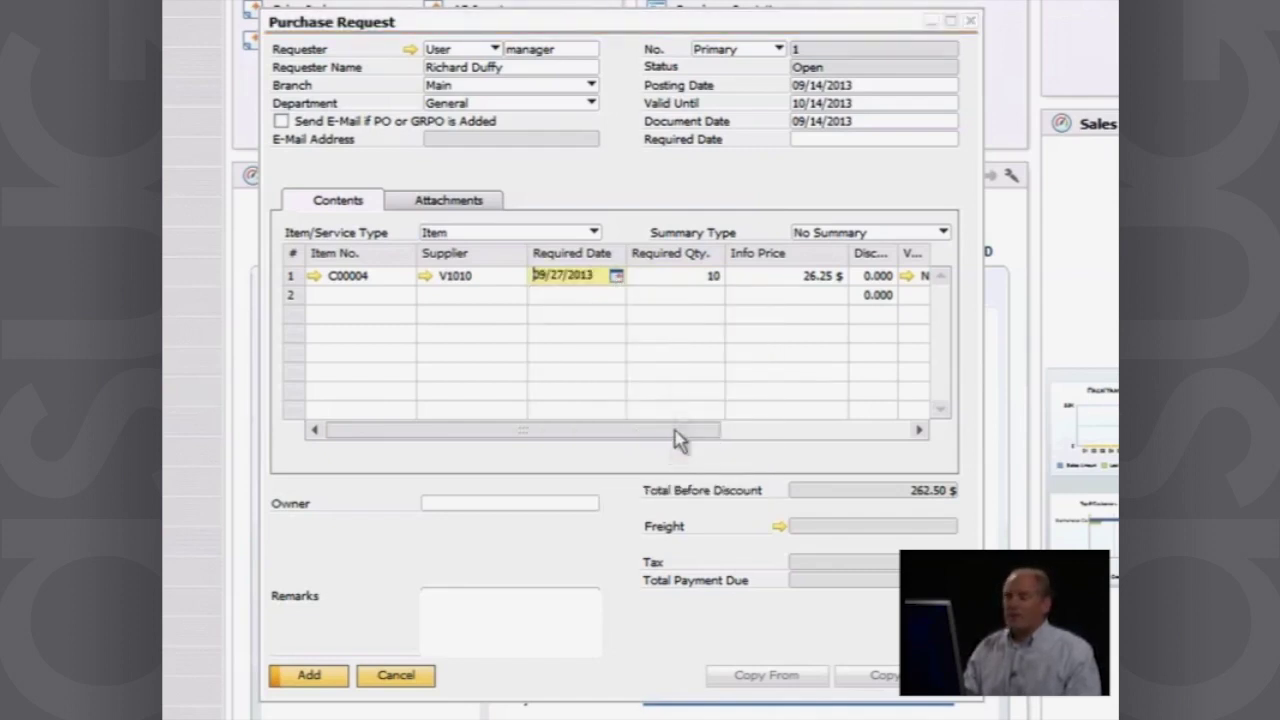
pyautogui.click(775, 280)
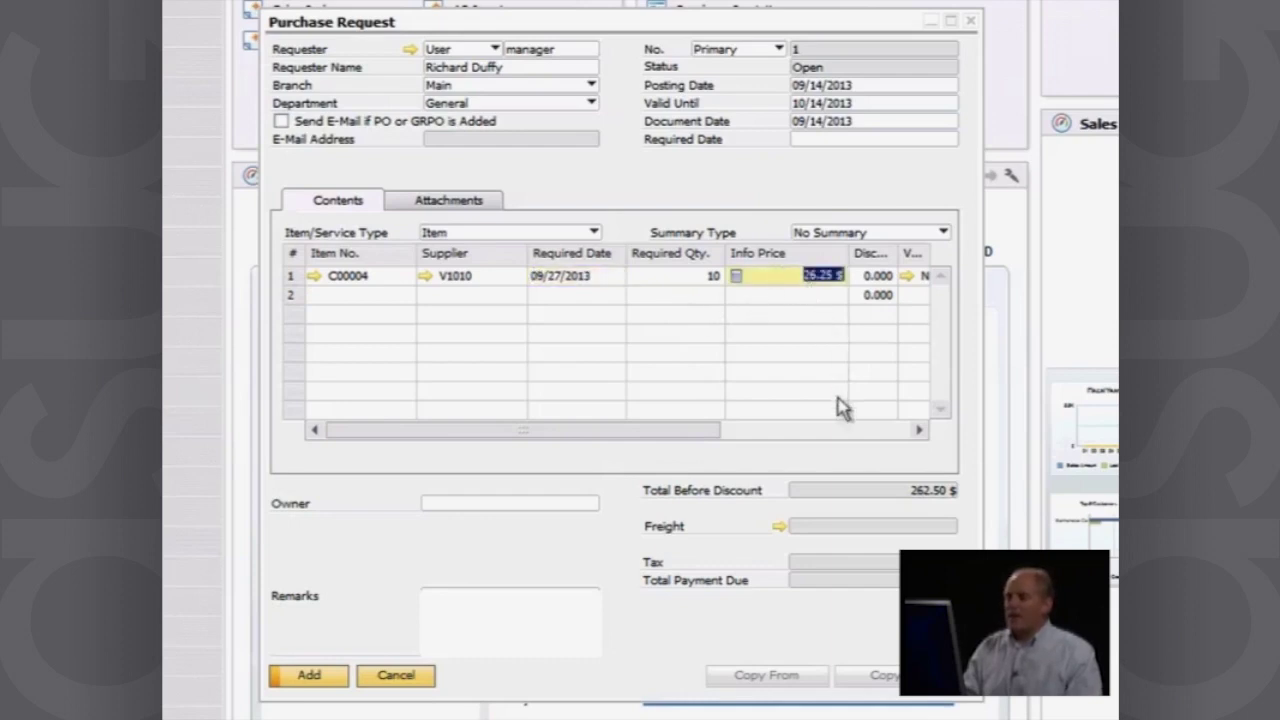
pyautogui.click(838, 432)
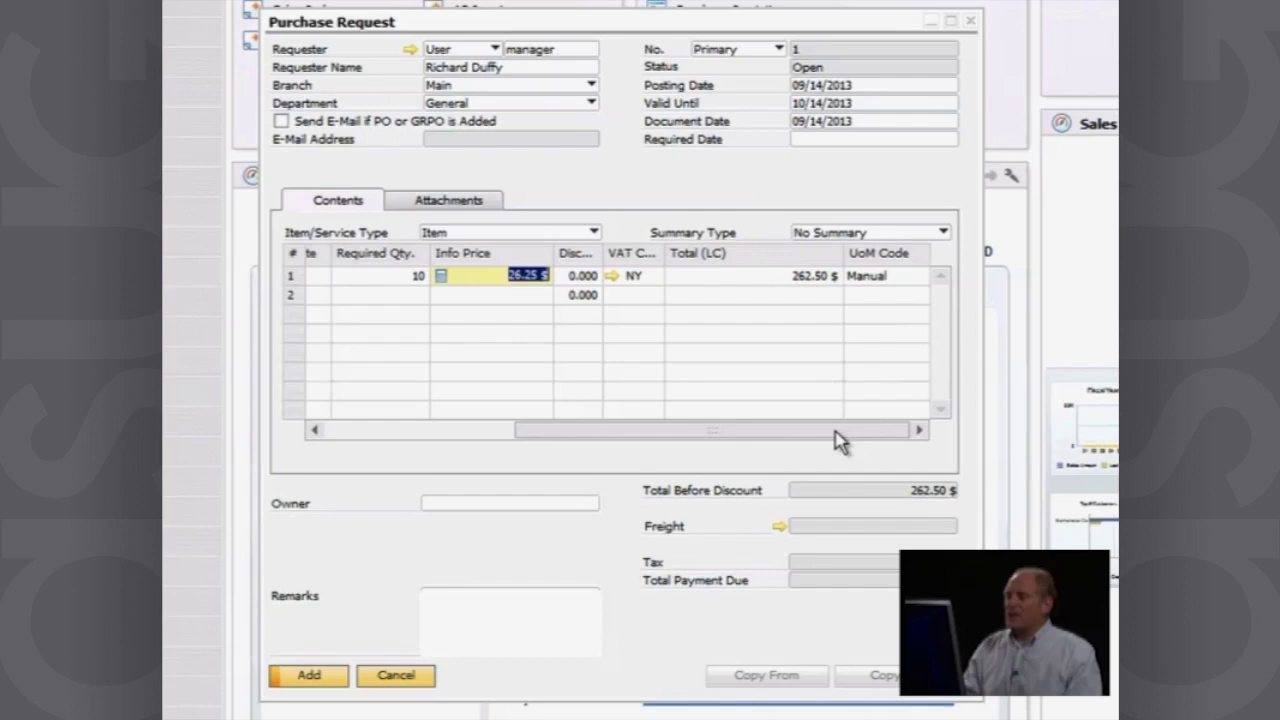
pyautogui.moveTo(822, 434); pyautogui.dragTo(398, 430)
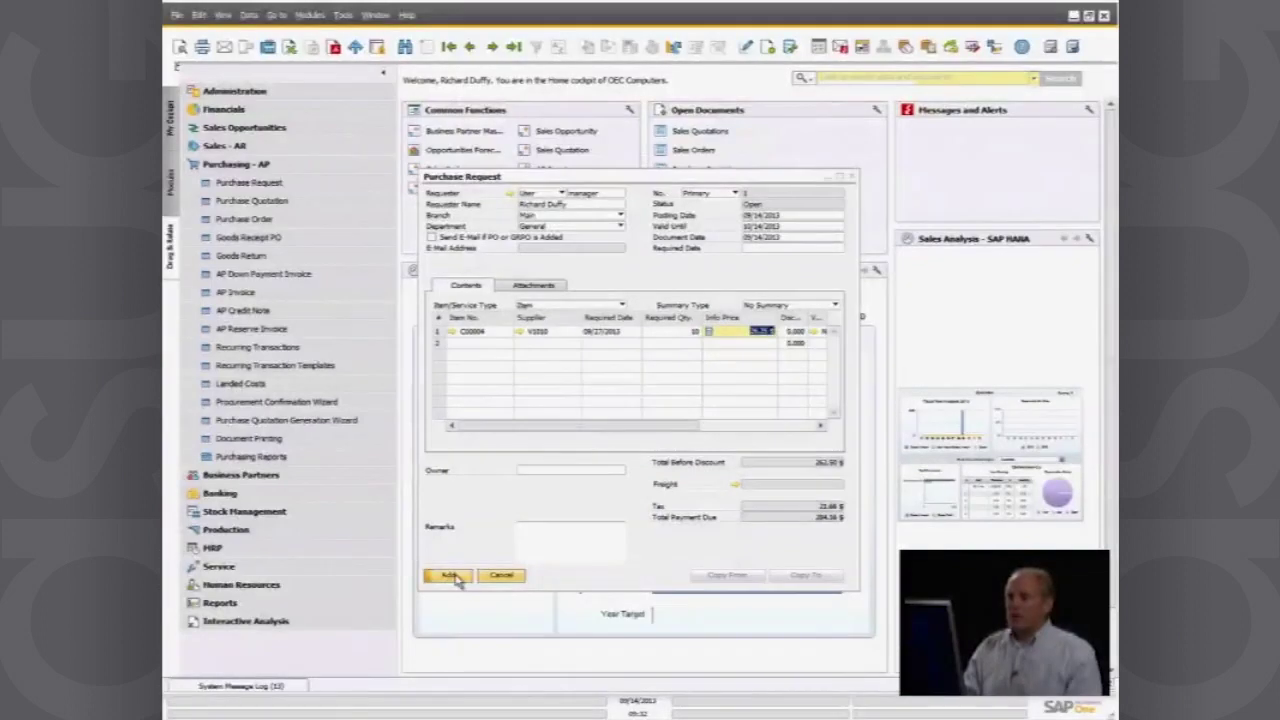
# Step: Set the header required date to 09/27/2013, apply it to all rows, and add the request
pyautogui.click(398, 623)
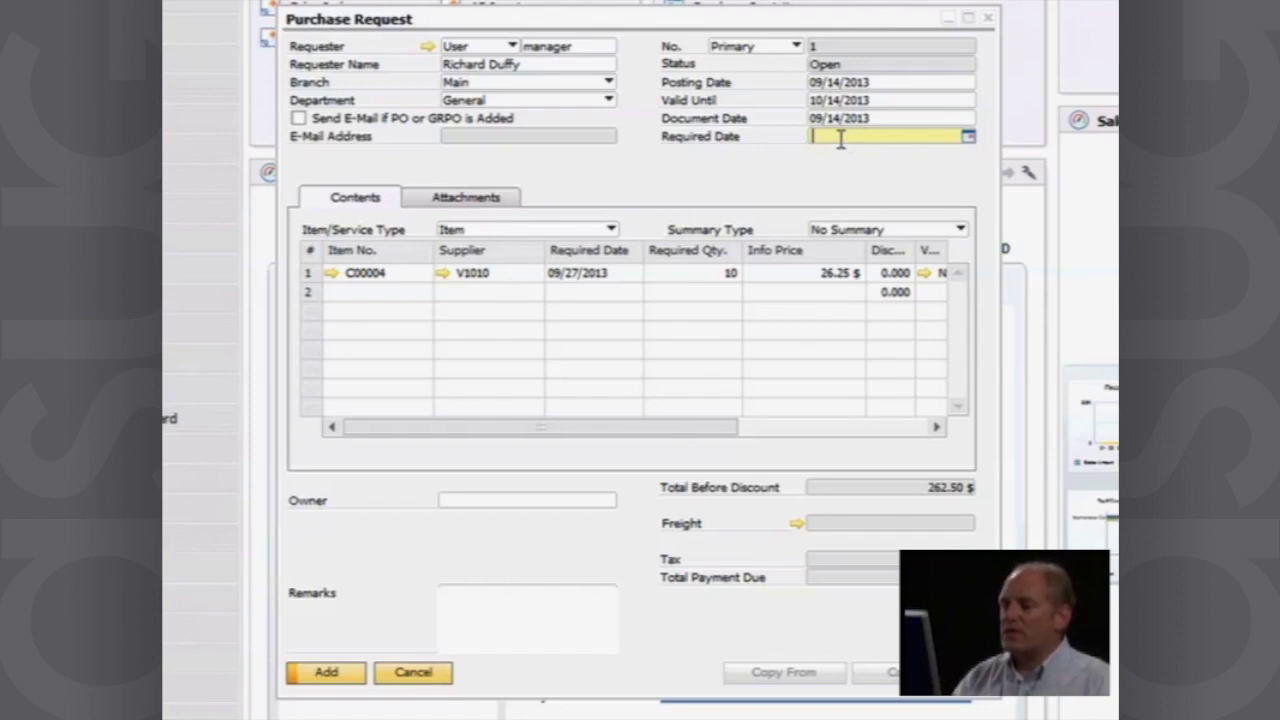
pyautogui.click(968, 137)
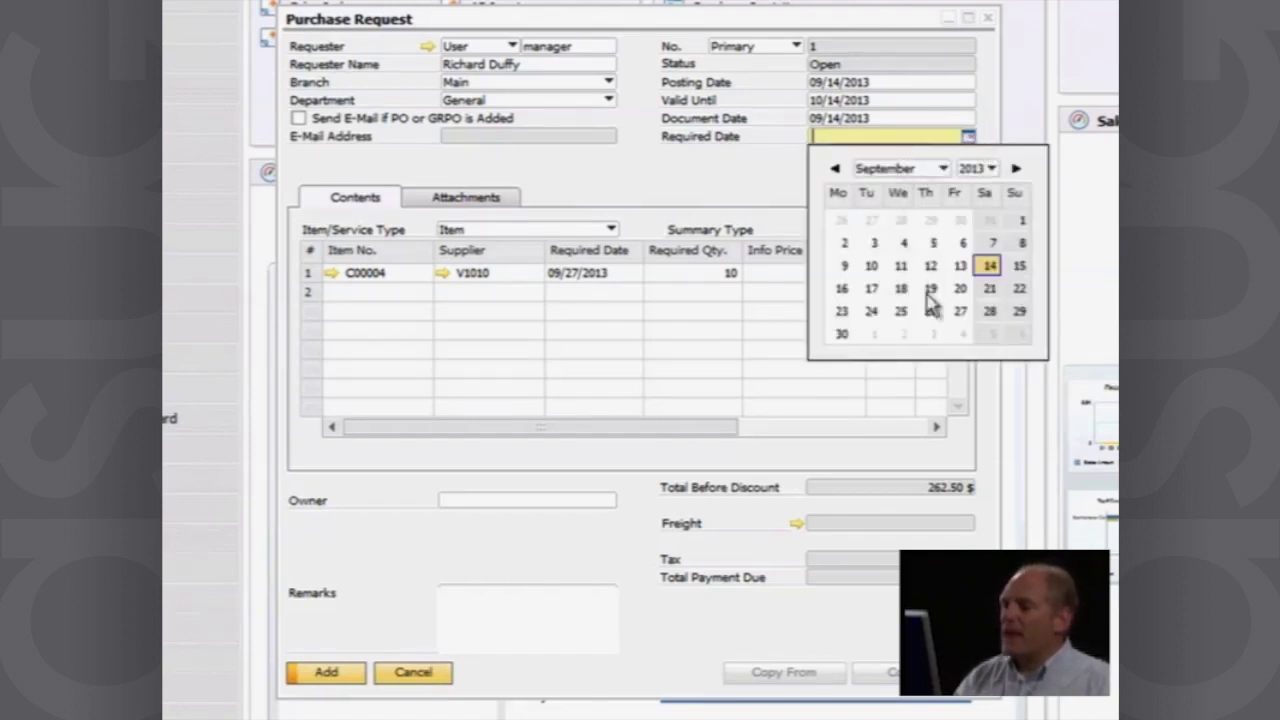
pyautogui.click(960, 312)
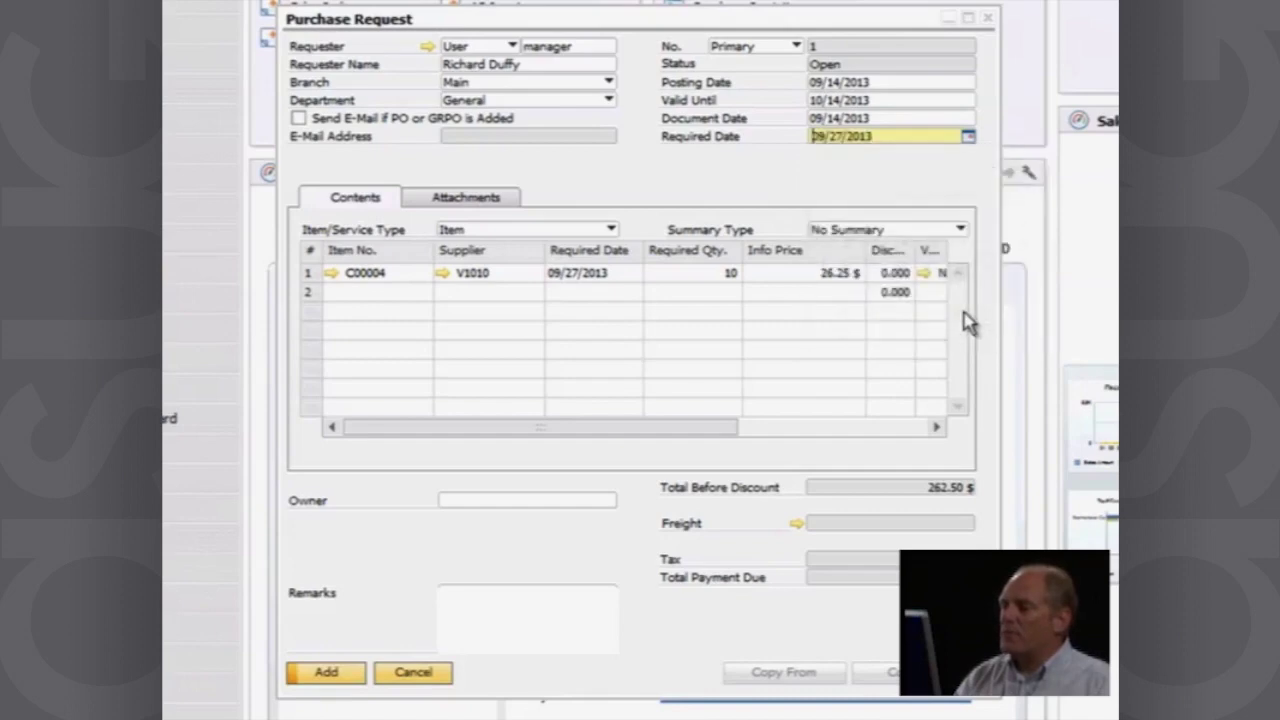
pyautogui.click(345, 678)
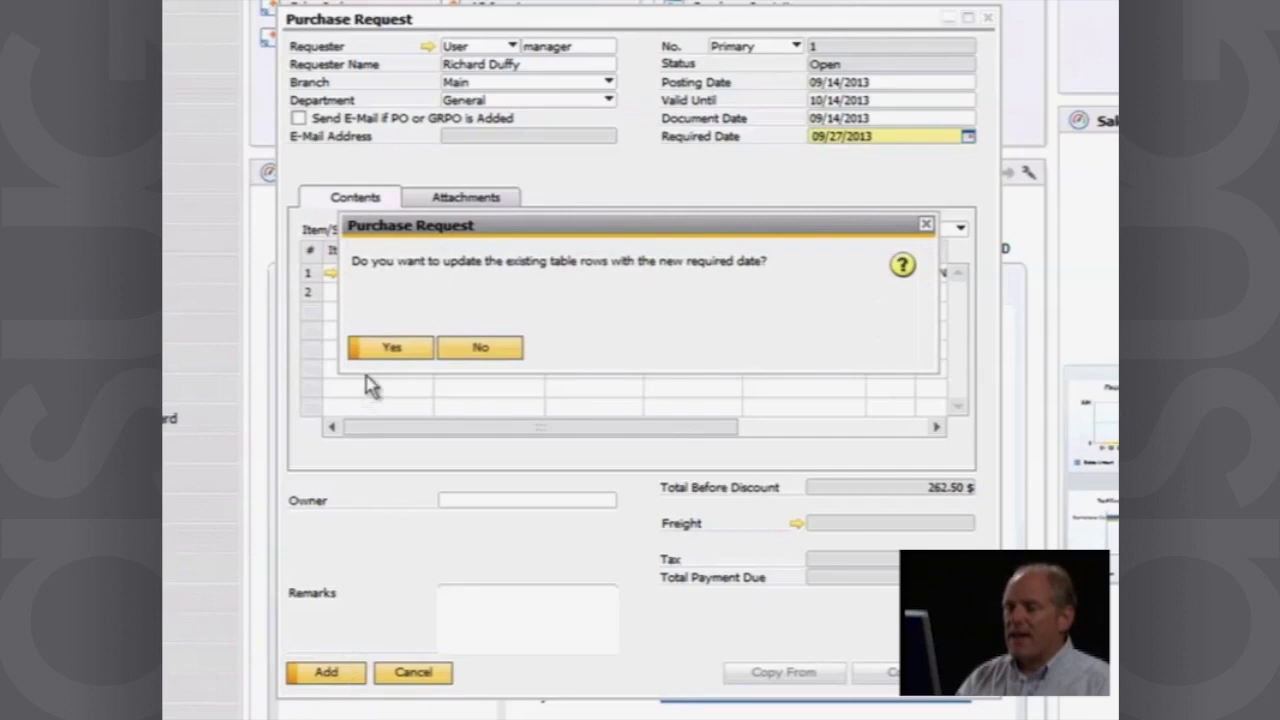
pyautogui.click(392, 348)
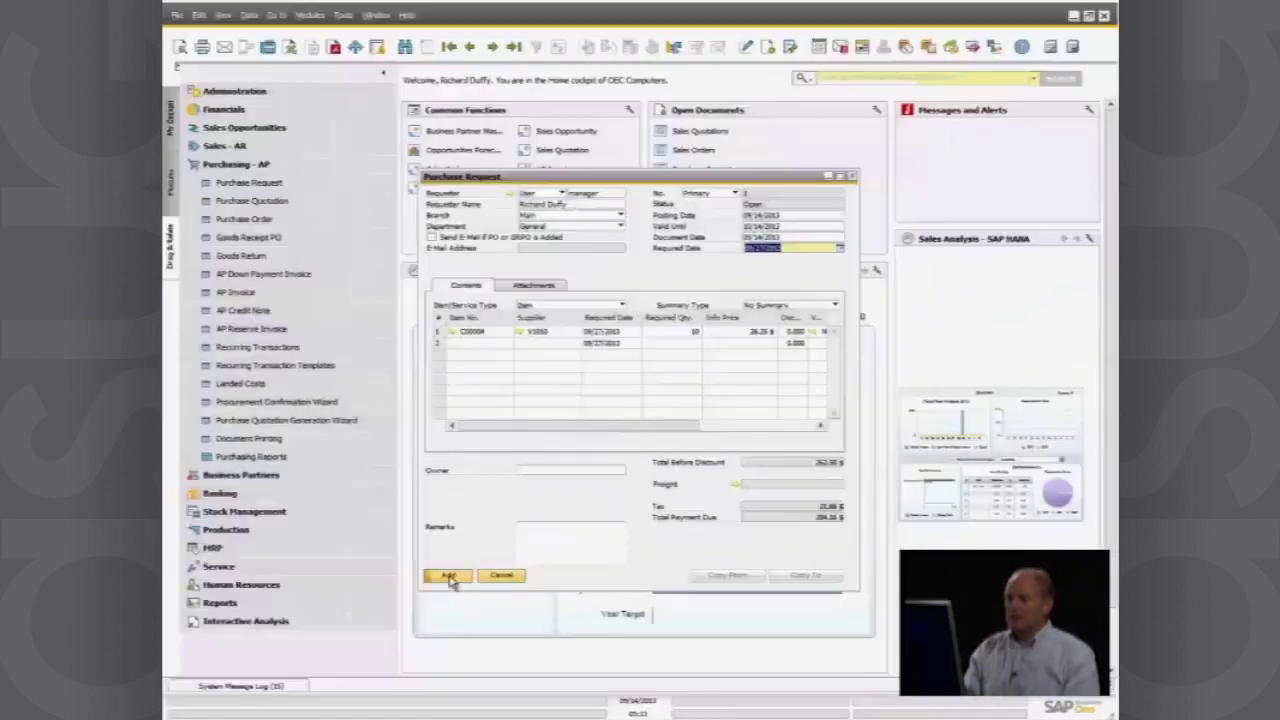
pyautogui.click(449, 577)
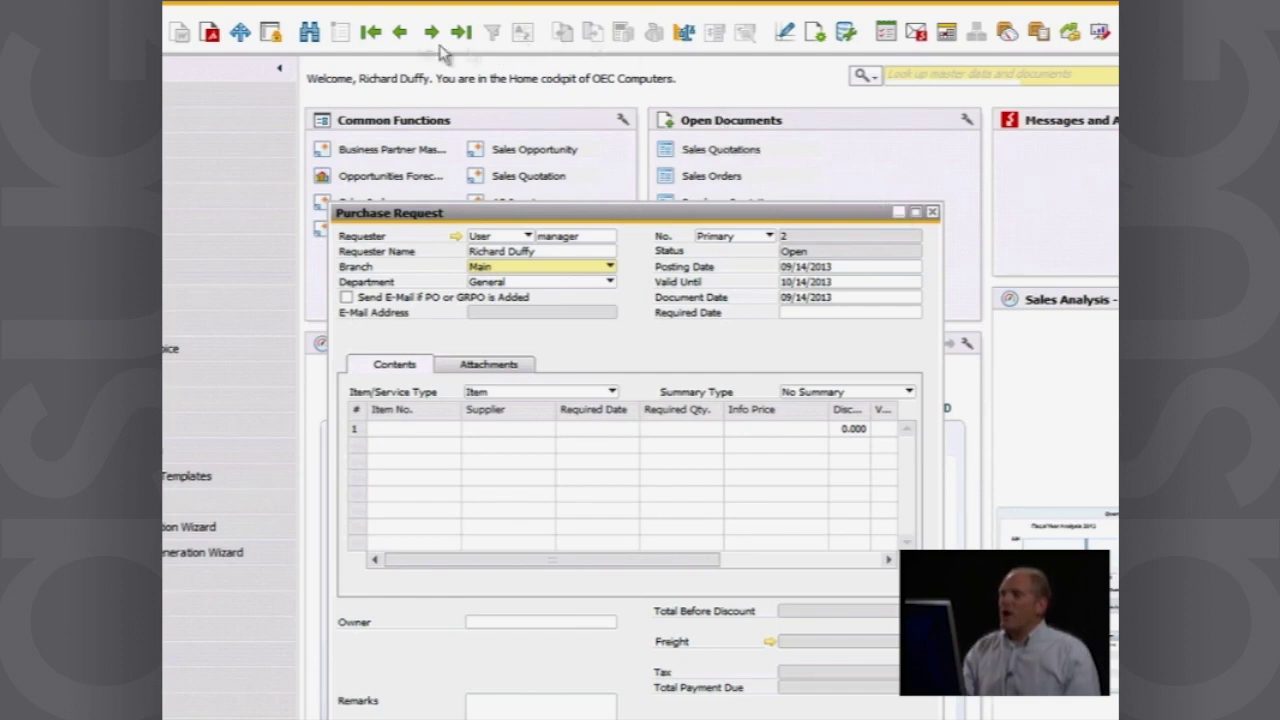
# Step: Step back to saved Purchase Request 1 with the Previous Record arrow
pyautogui.click(397, 33)
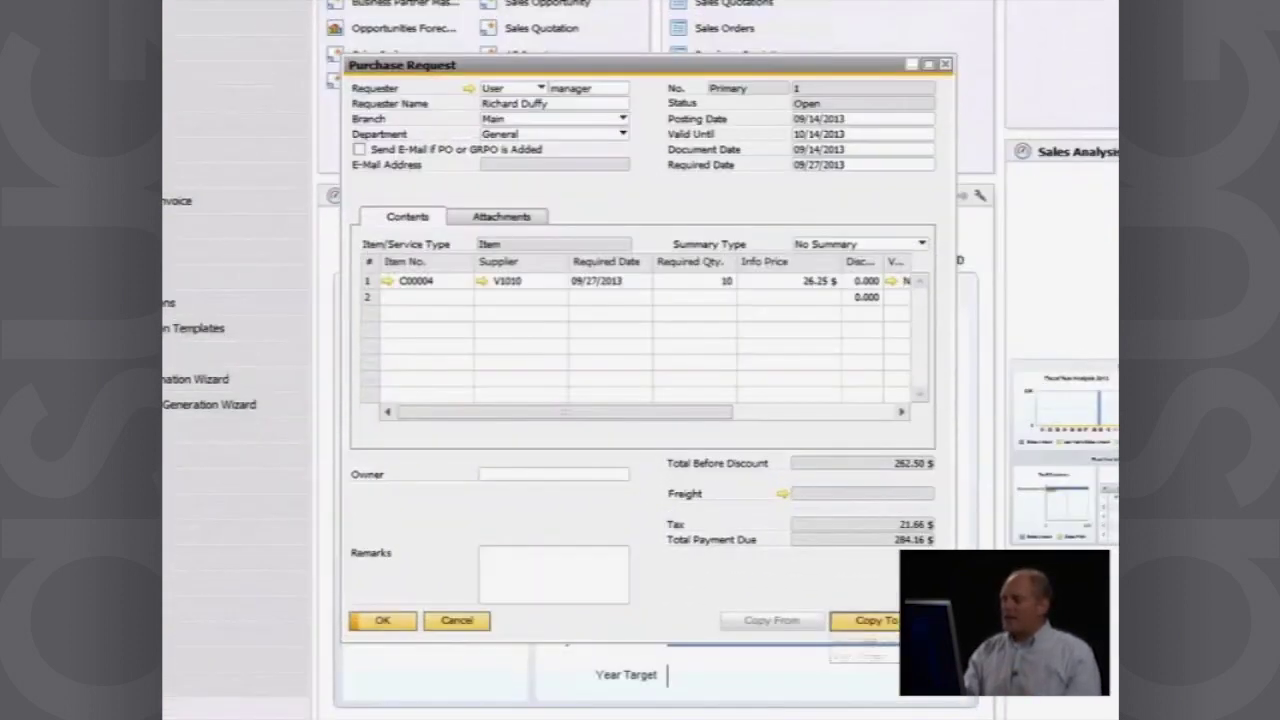
# Step: Open the Copy To list on Purchase Request 1
pyautogui.click(868, 620)
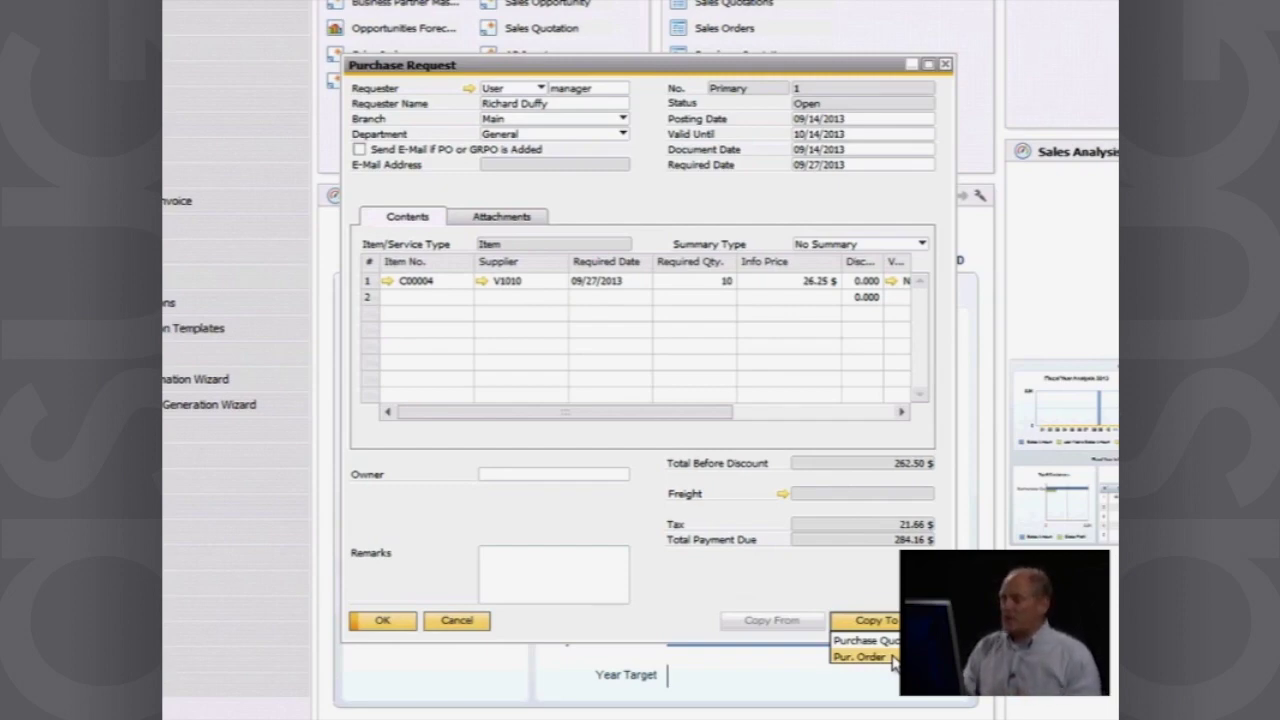
# Step: Copy the request into a purchase order and change the supplier to Lasercom, updating the rows
pyautogui.click(893, 660)
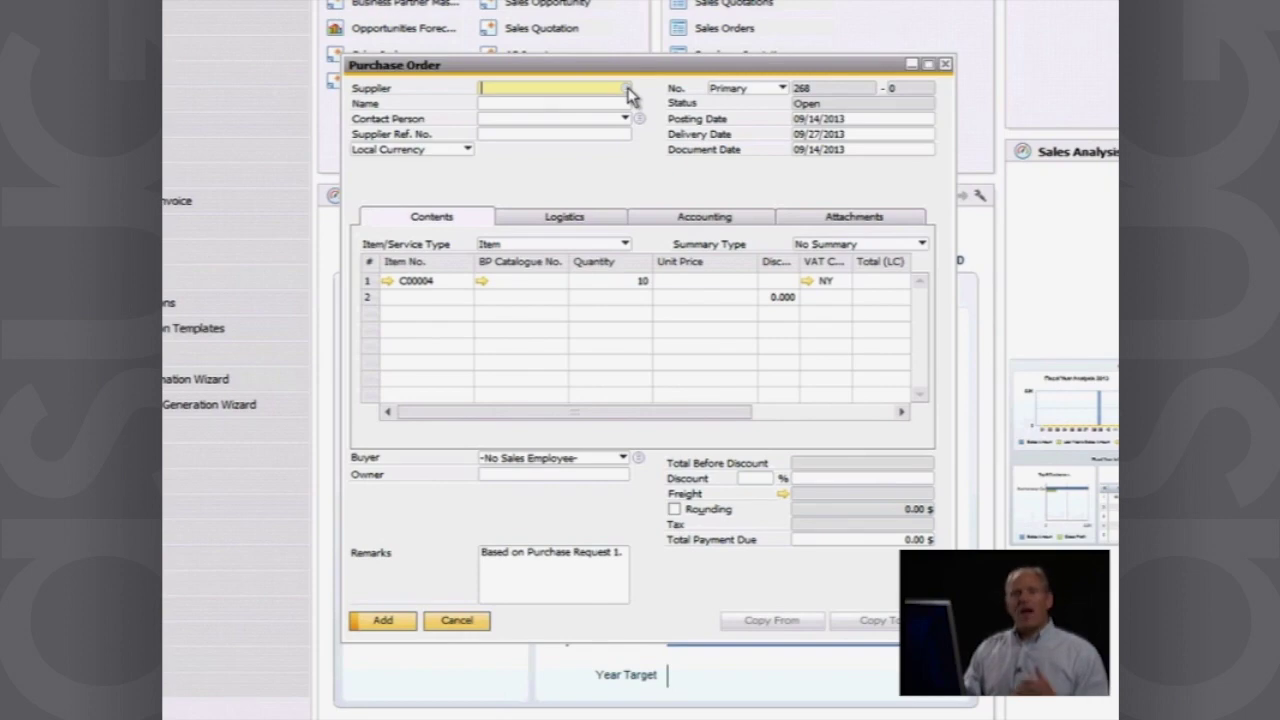
pyautogui.click(627, 89)
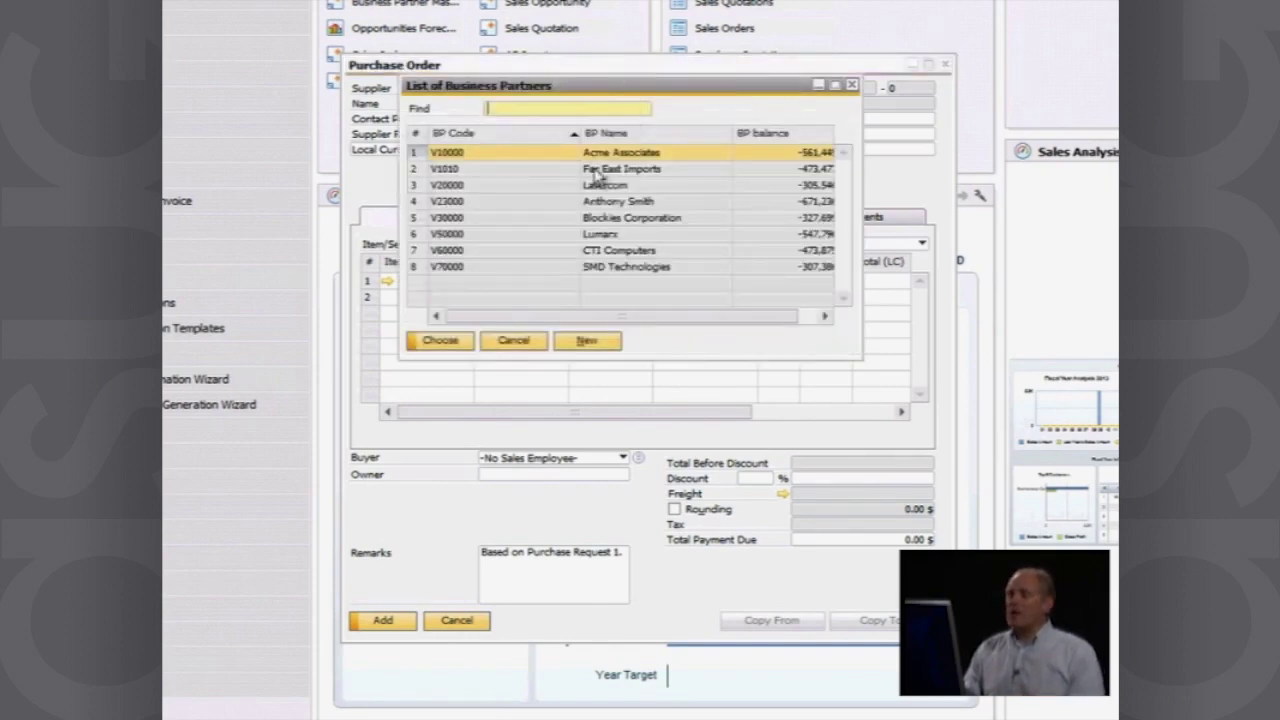
pyautogui.doubleClick(537, 188)
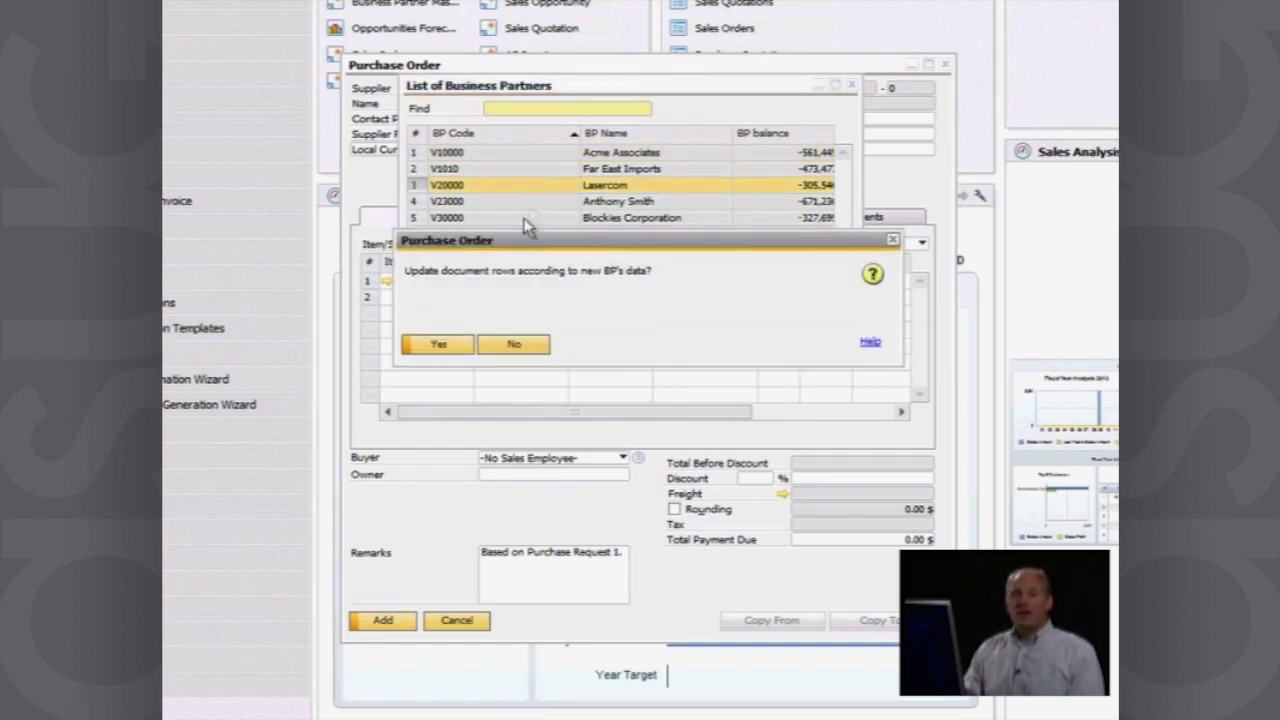
pyautogui.click(449, 351)
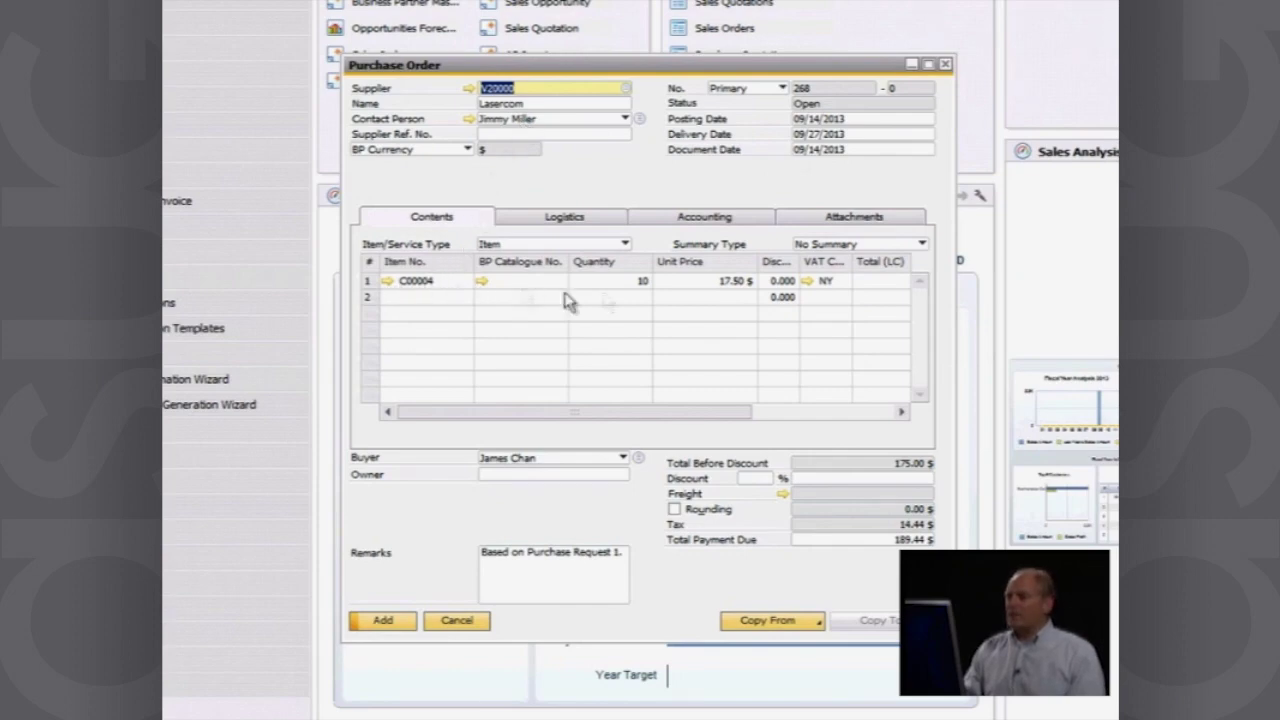
# Step: Set the line's unit price to 15.00 and add the purchase order
pyautogui.click(722, 285)
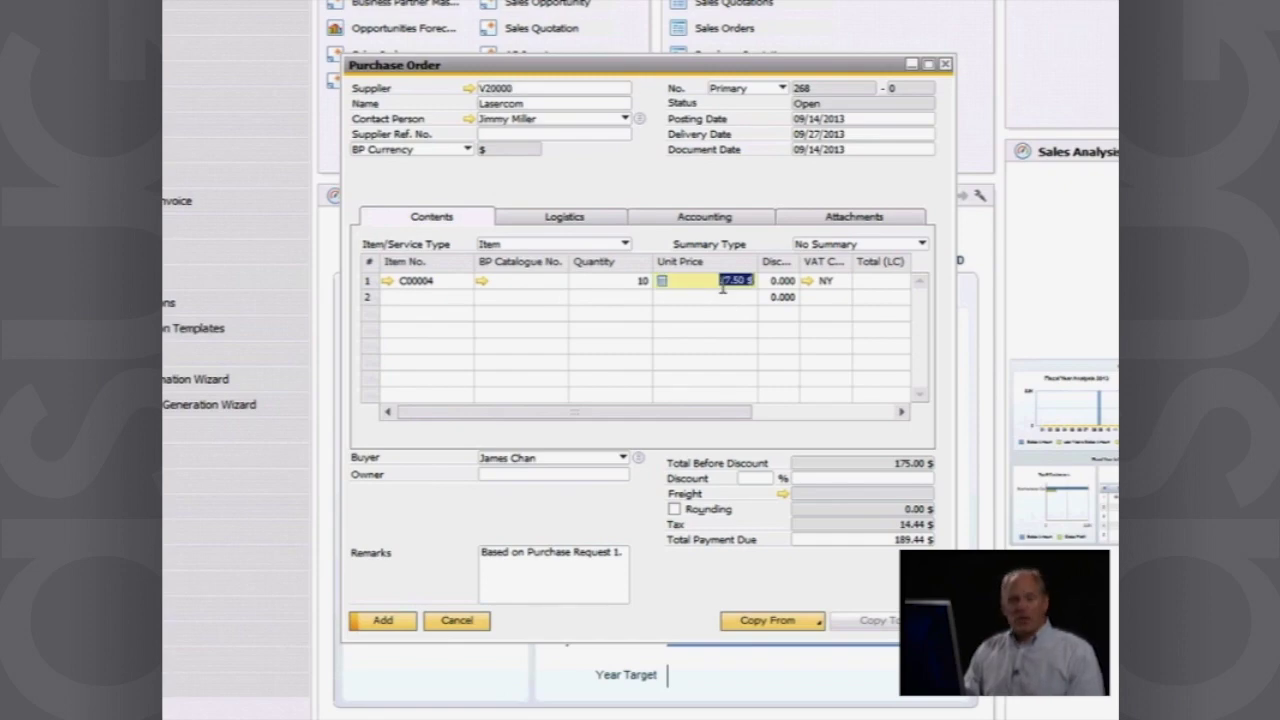
pyautogui.write('1')
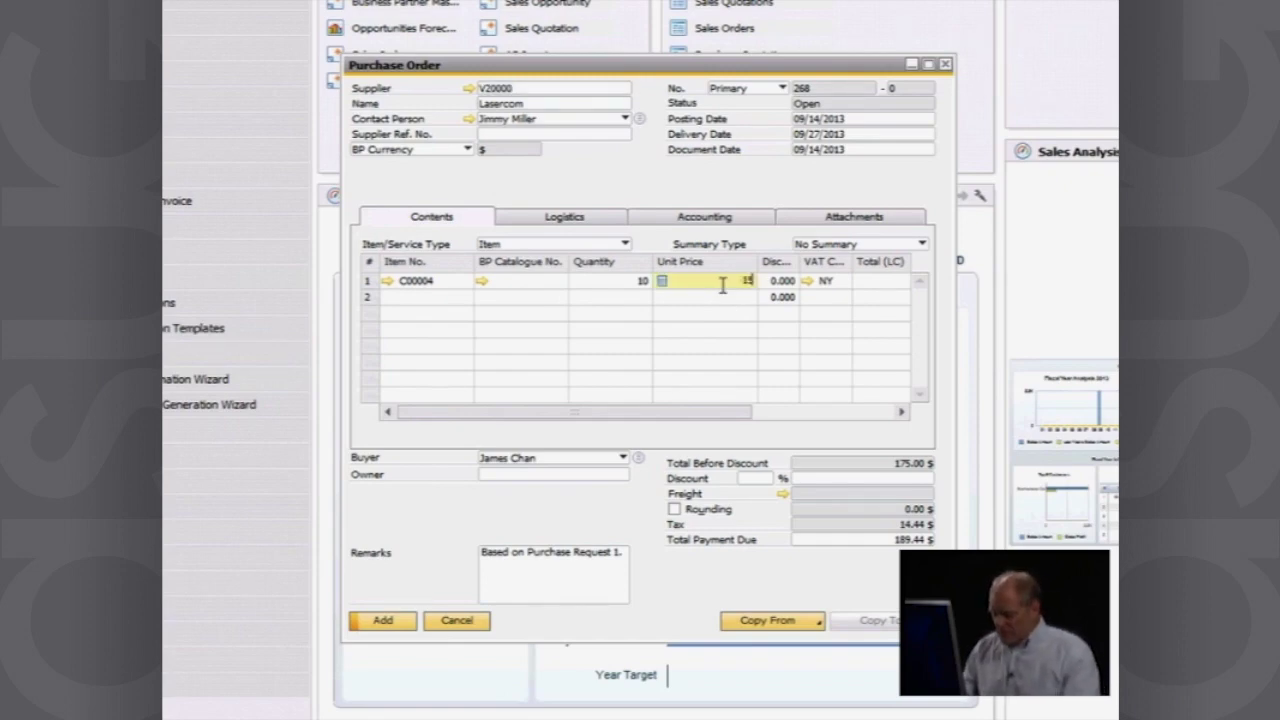
pyautogui.write('5')
pyautogui.press('Tab')
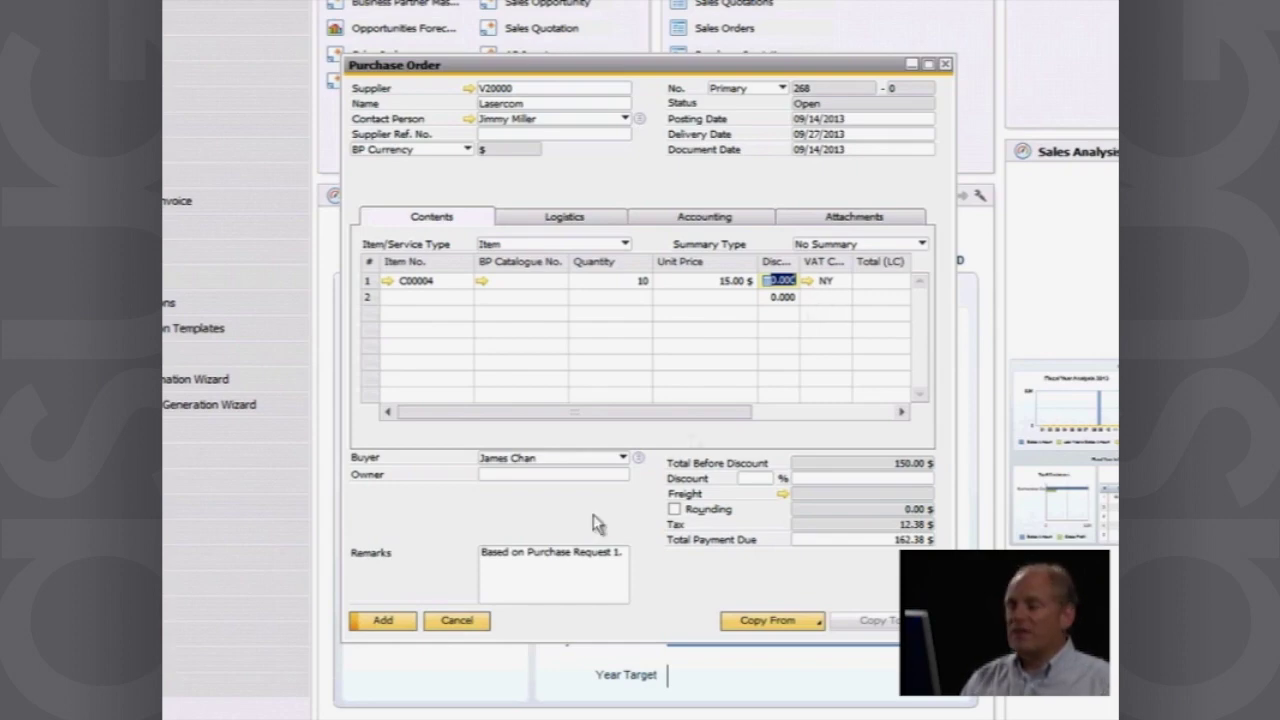
pyautogui.click(383, 621)
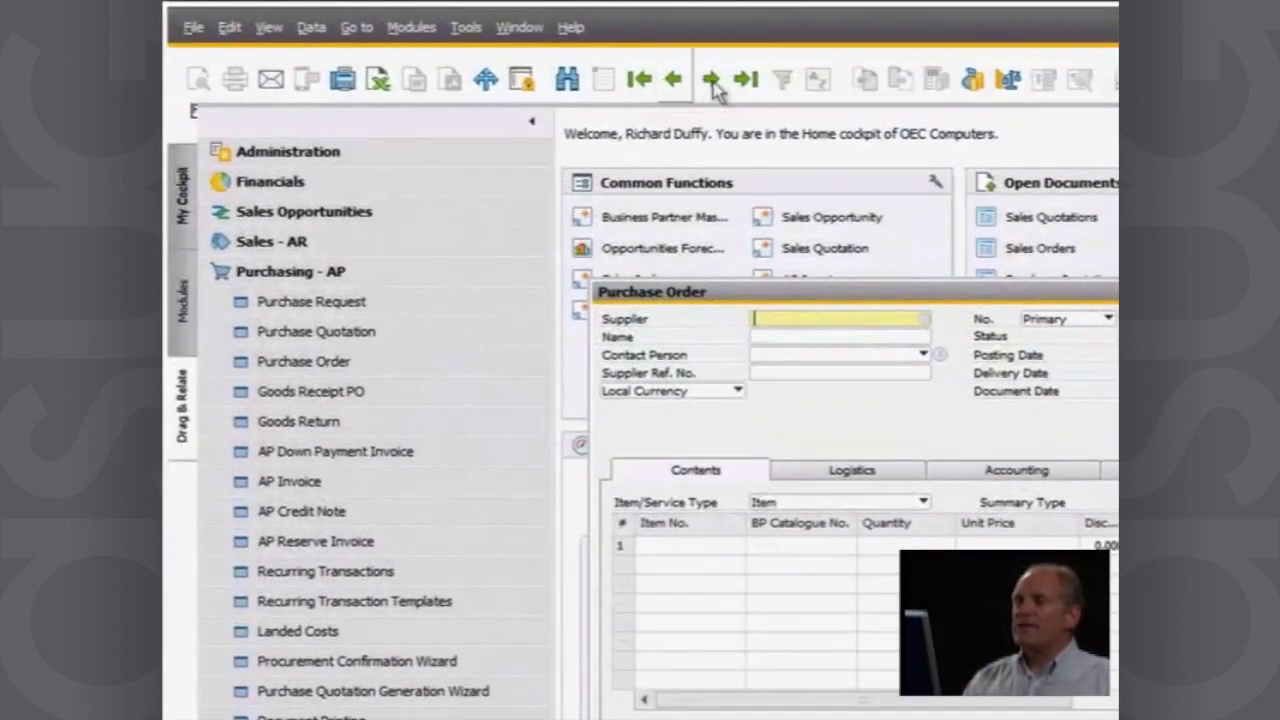
# Step: Recall purchase order 268 and review its Crystal Reports print preview before closing it
pyautogui.click(746, 82)
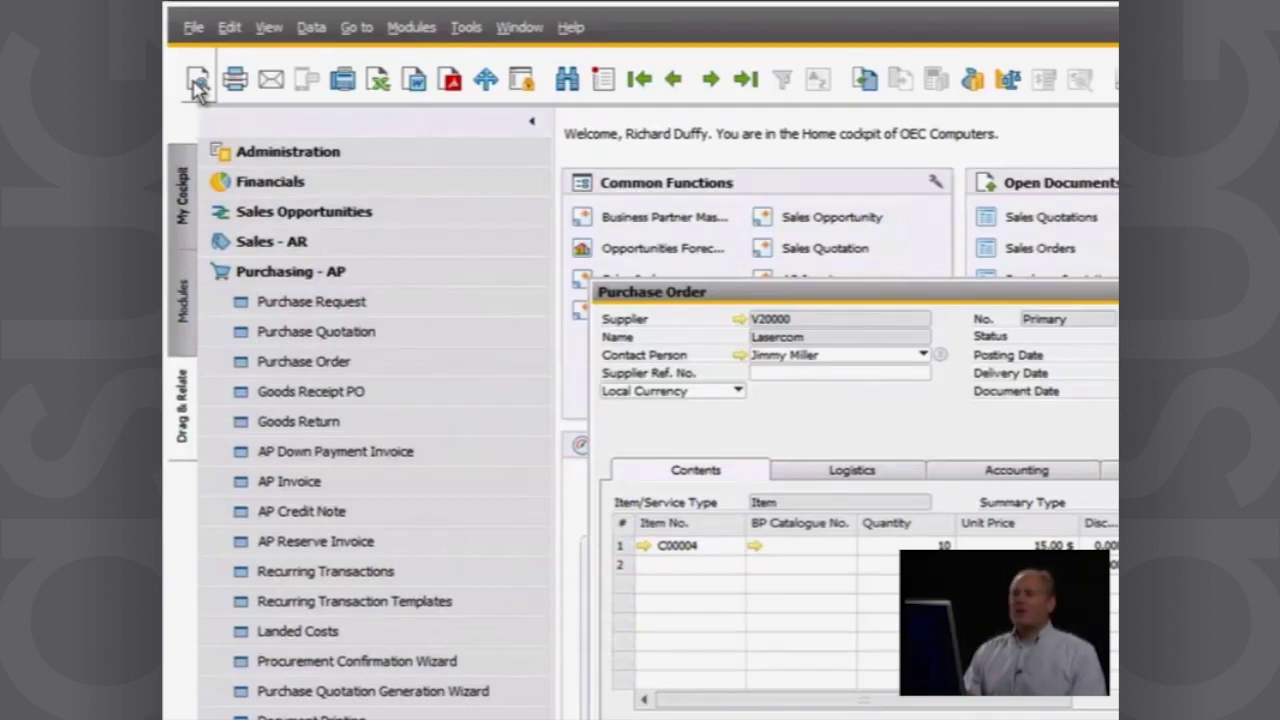
pyautogui.click(197, 81)
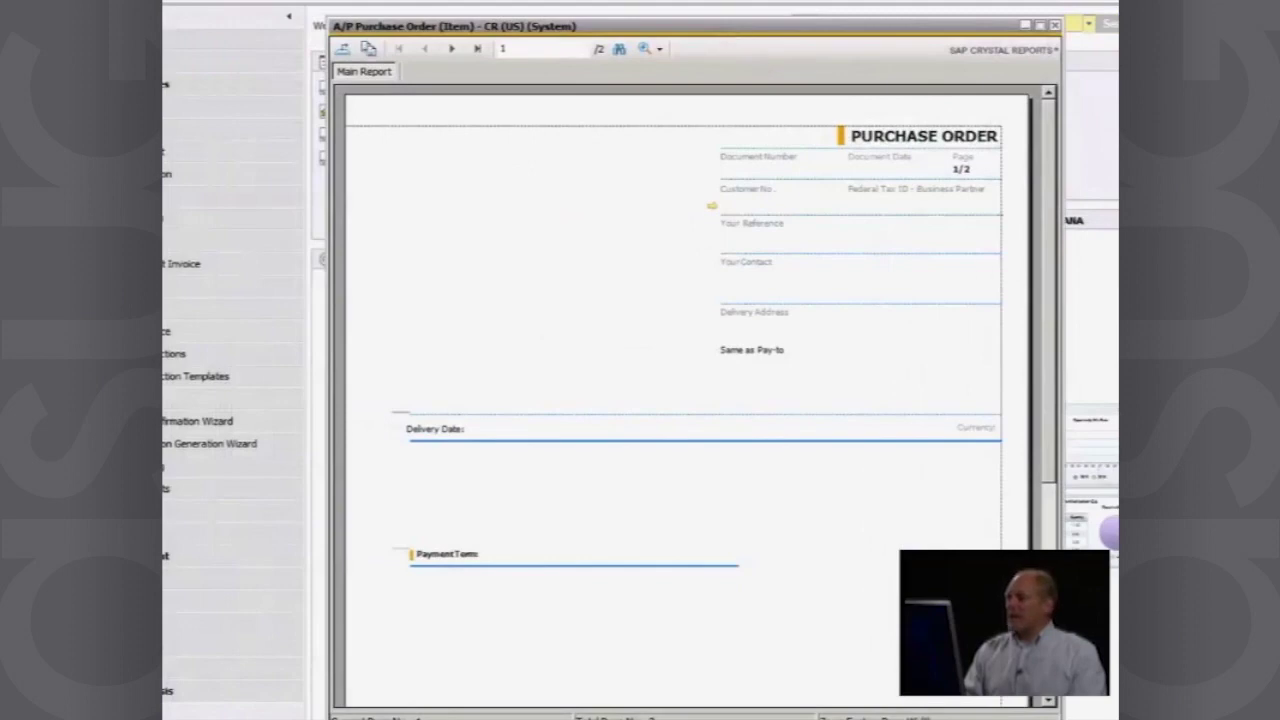
pyautogui.scroll(-3, 1048, 250)
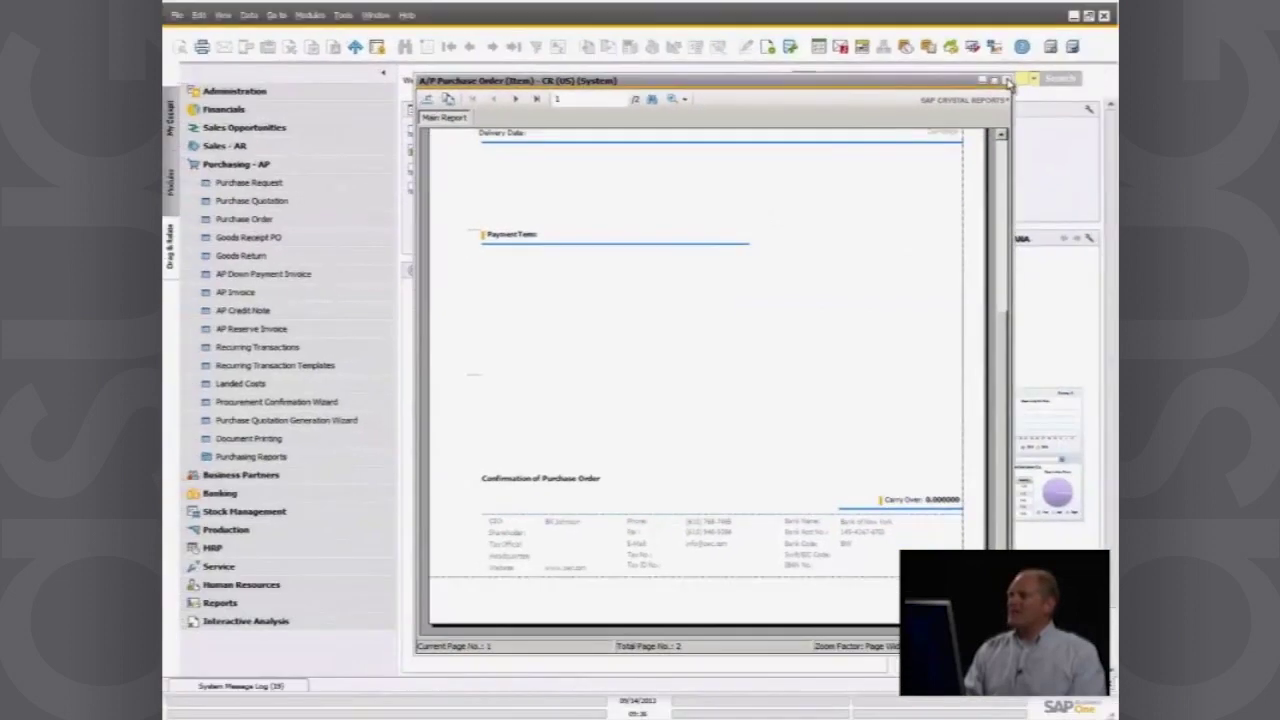
pyautogui.click(1054, 25)
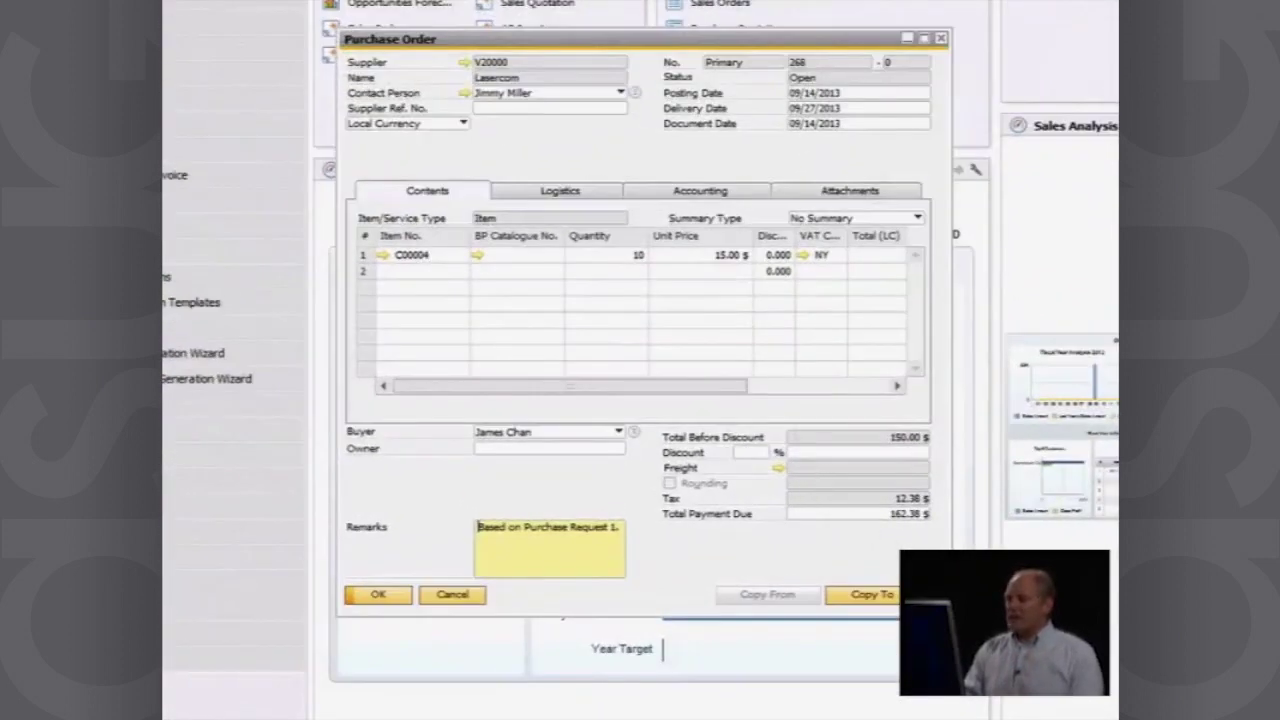
# Step: Open the Copy To list on purchase order 268
pyautogui.click(872, 594)
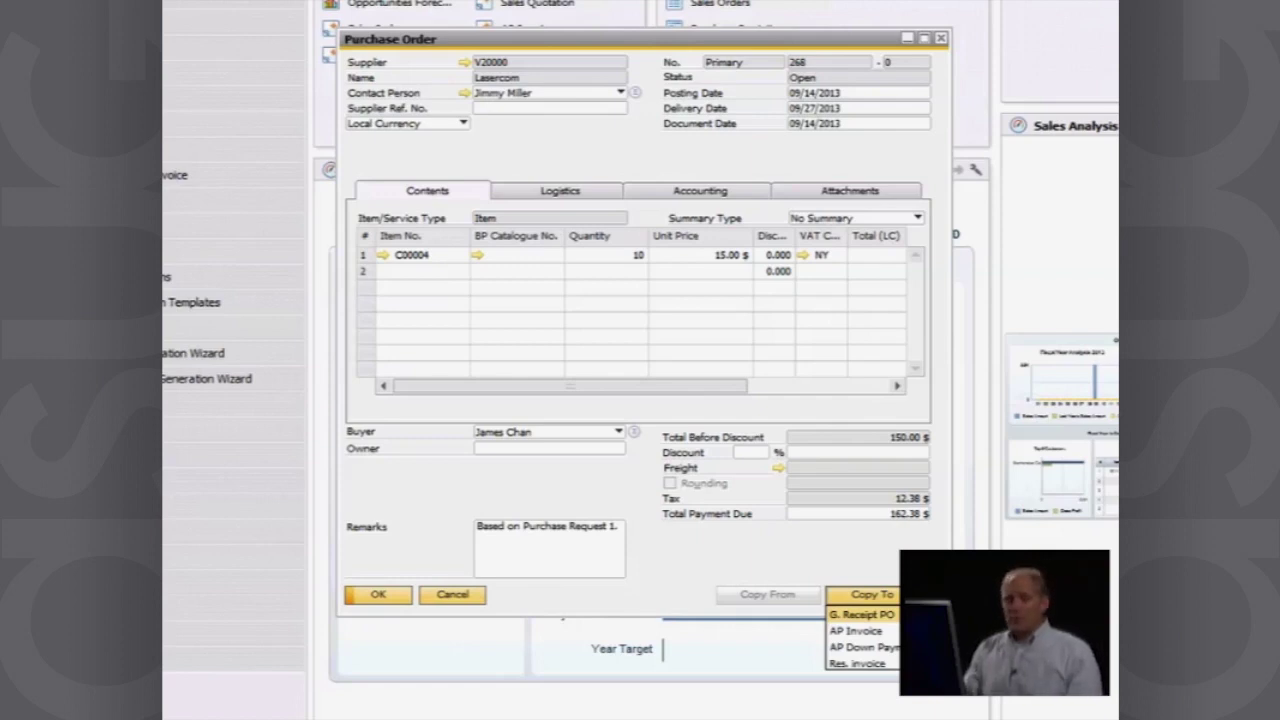
# Step: Copy purchase order 268 into a Goods Receipt PO and add it, confirming with Yes
pyautogui.click(877, 614)
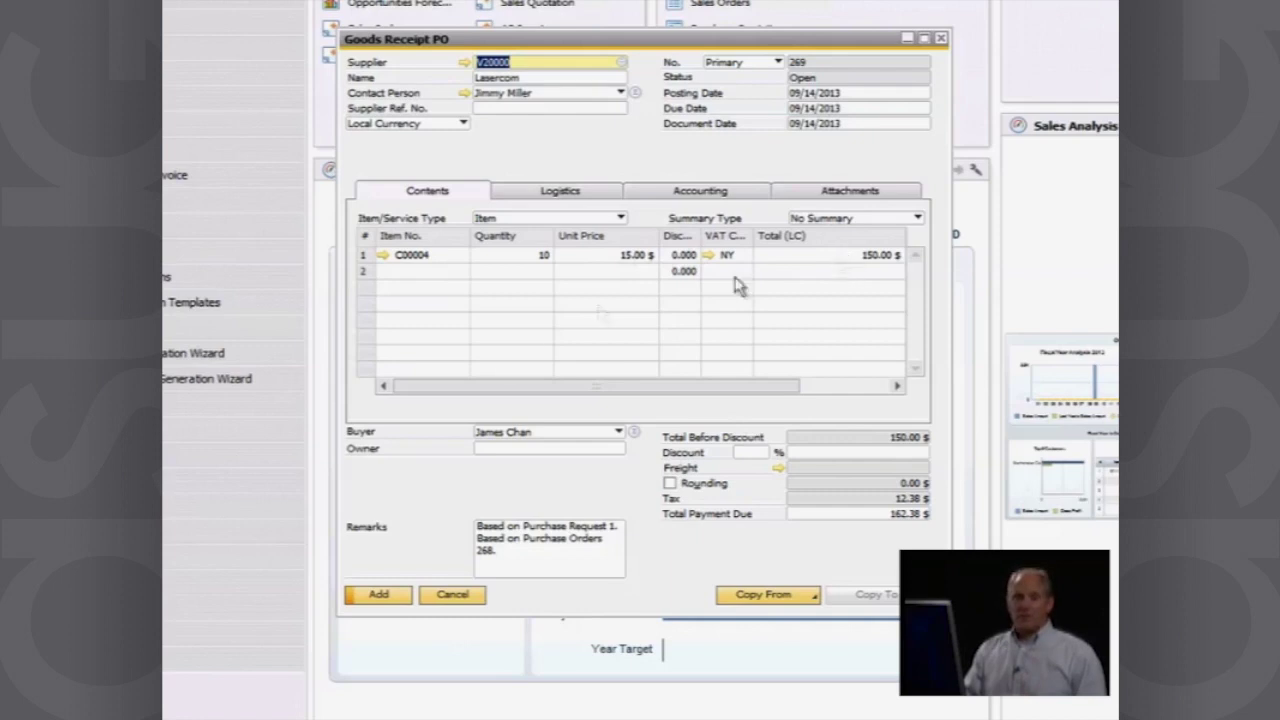
pyautogui.click(377, 608)
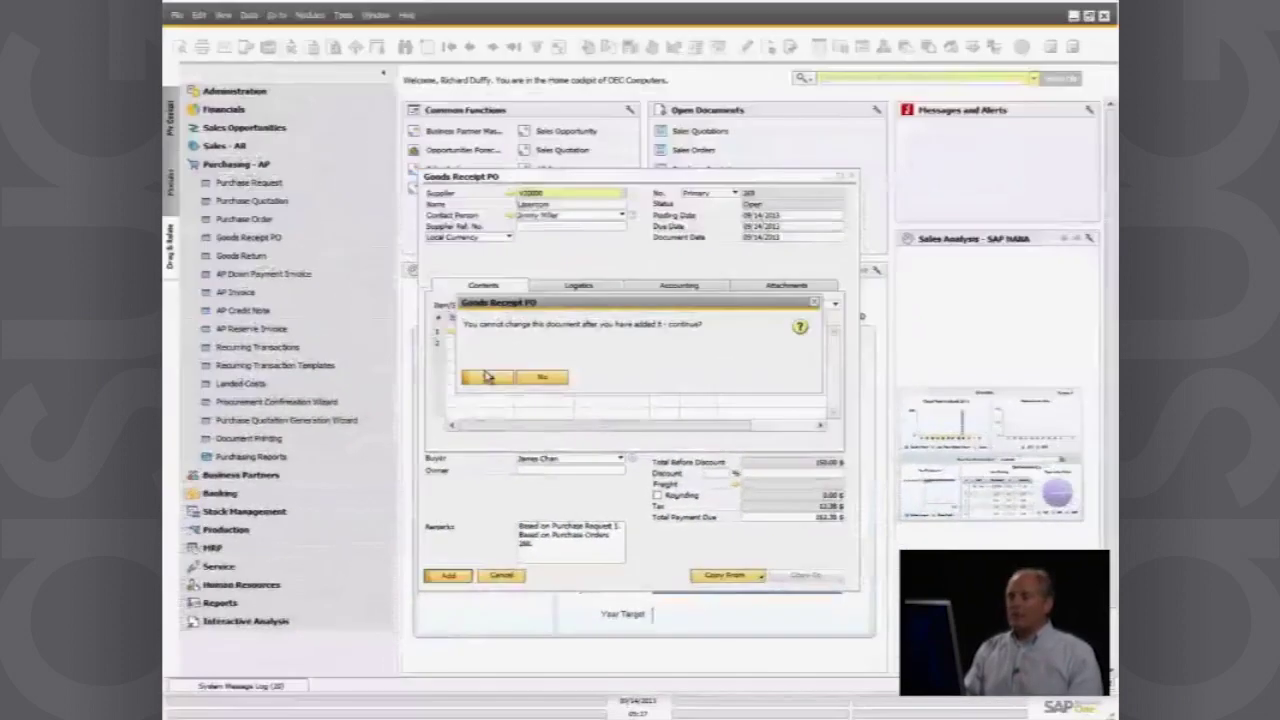
pyautogui.click(485, 376)
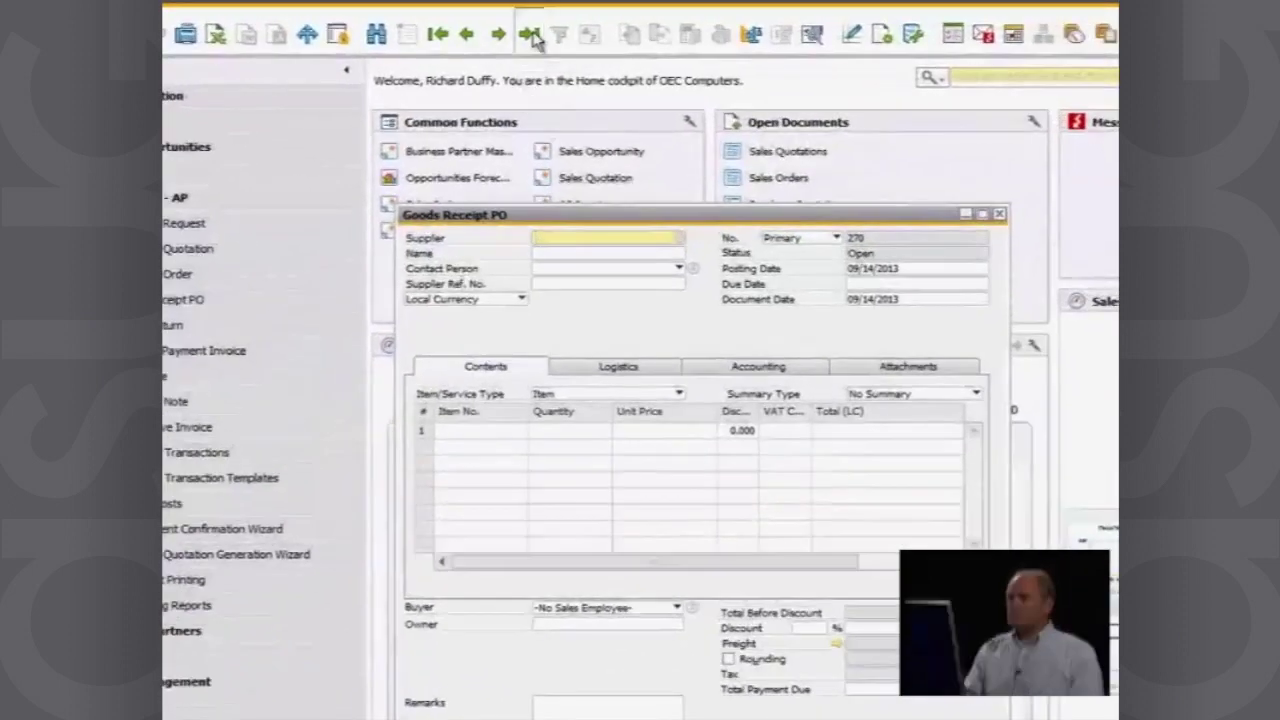
# Step: Recall the latest goods receipt PO and copy it into an AP Invoice
pyautogui.click(531, 36)
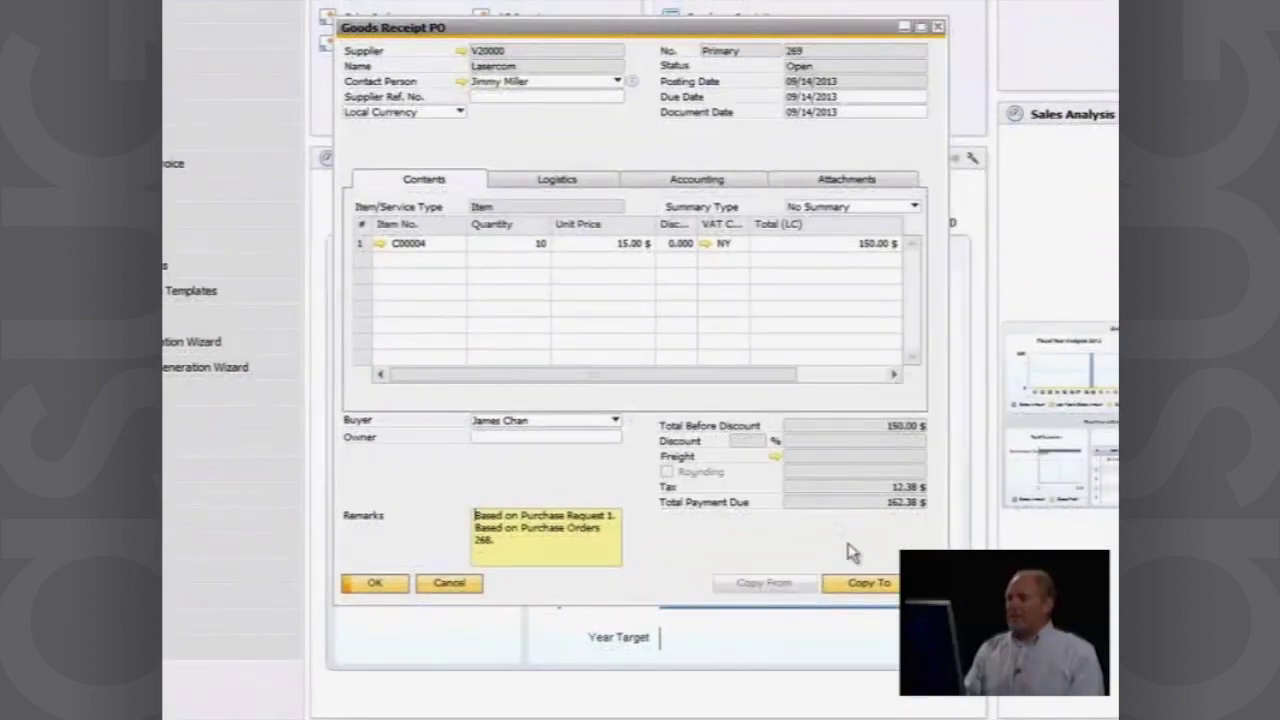
pyautogui.click(868, 585)
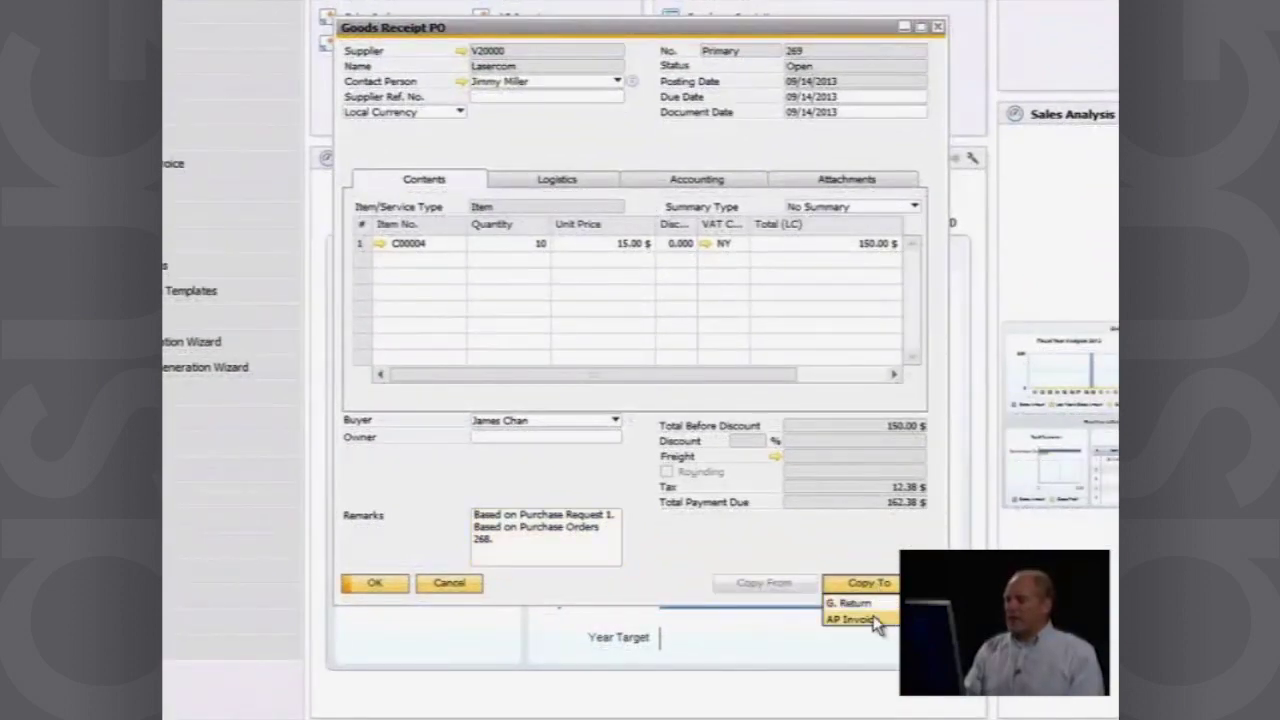
pyautogui.click(873, 617)
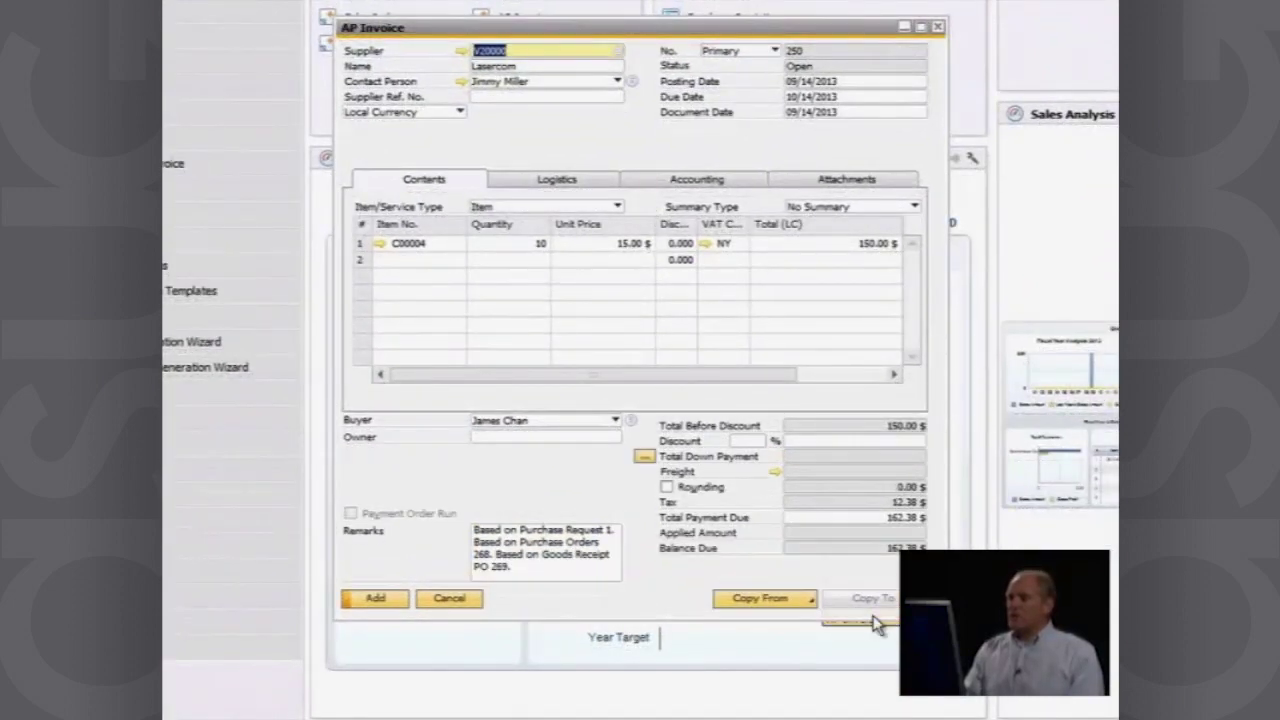
# Step: Enter the supplier's invoice reference in Supplier Ref. No. and add the AP invoice
pyautogui.click(522, 96)
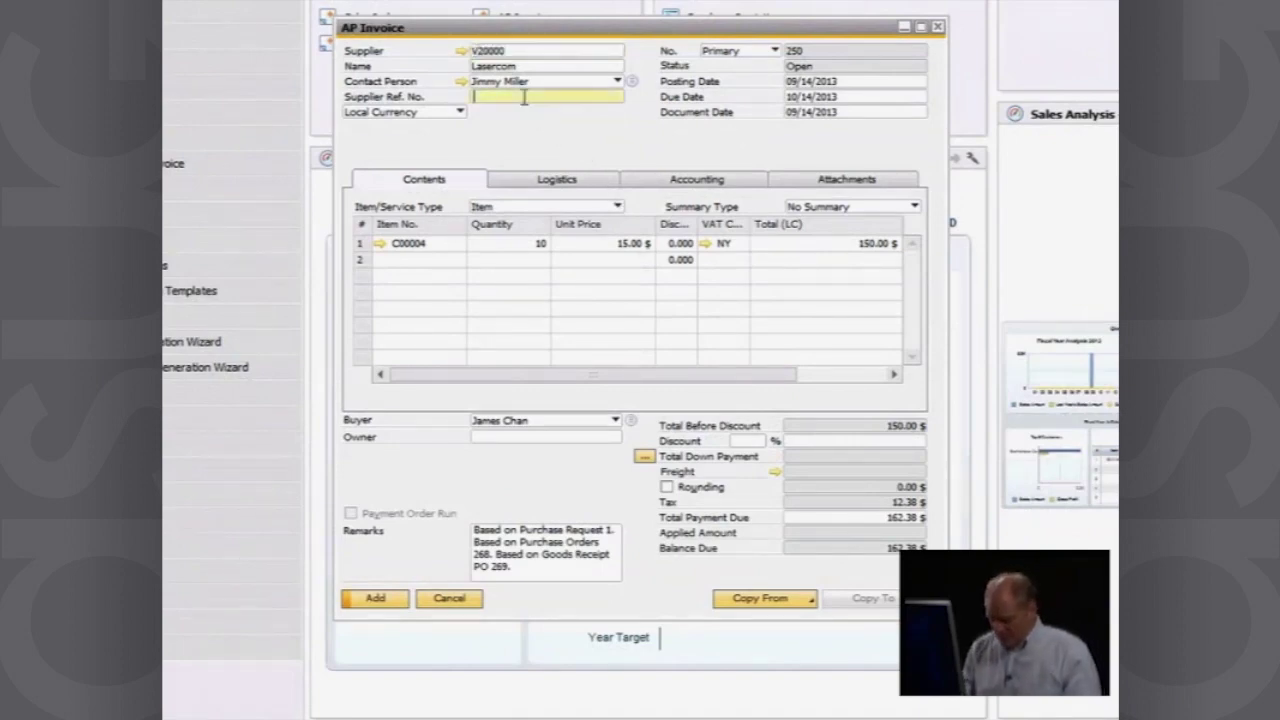
pyautogui.write('Inv No 3')
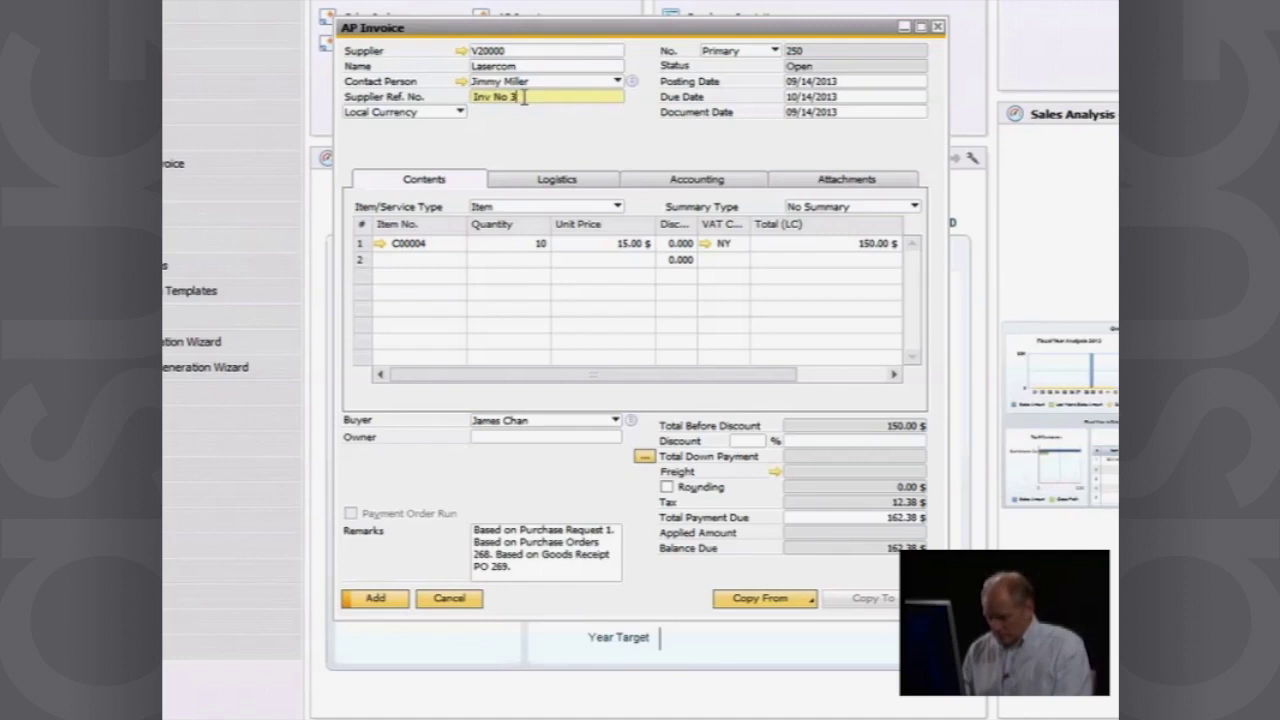
pyautogui.write('4567')
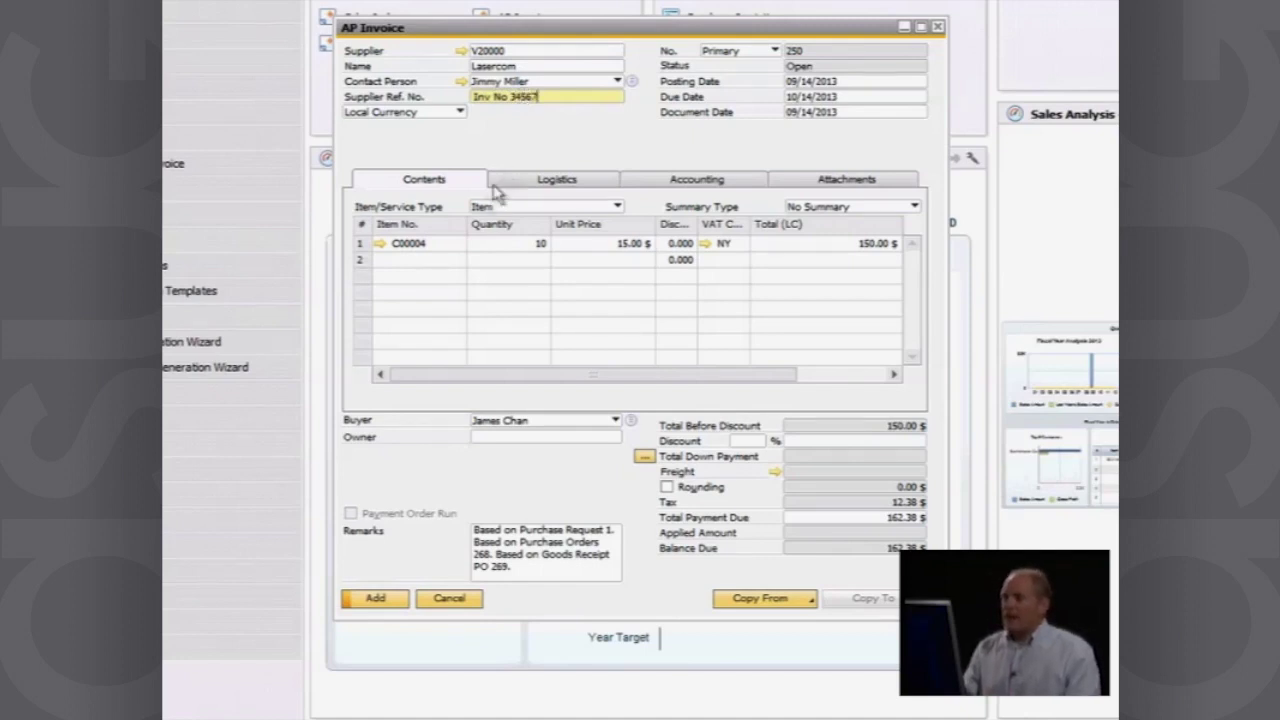
pyautogui.click(375, 600)
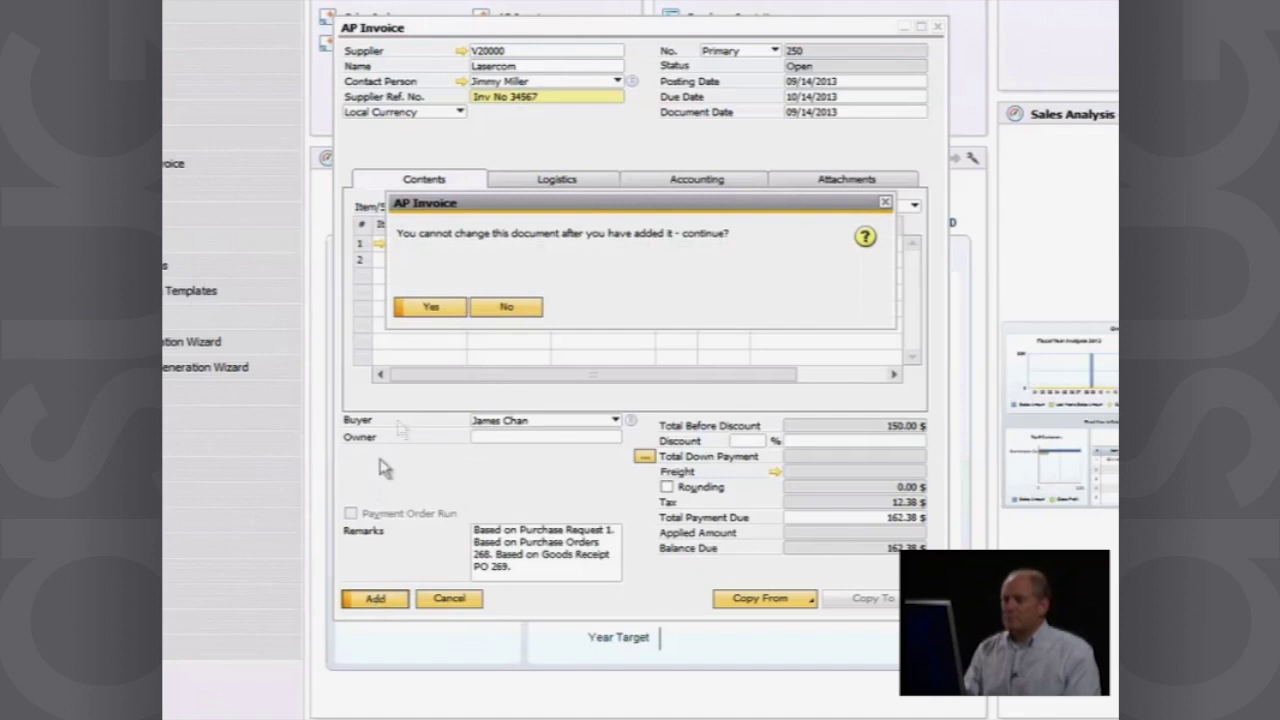
pyautogui.click(425, 308)
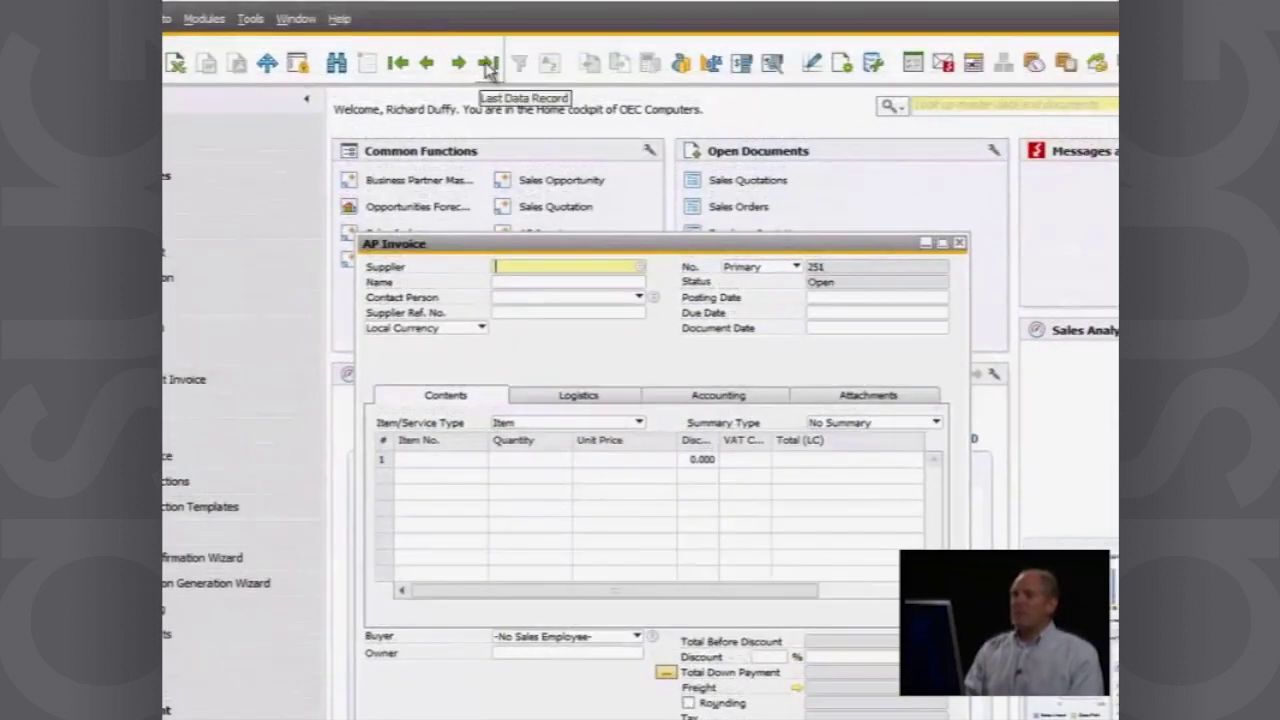
# Step: Load the latest AP invoice 250 and display its relationship map back to Purchase Request 1
pyautogui.click(488, 64)
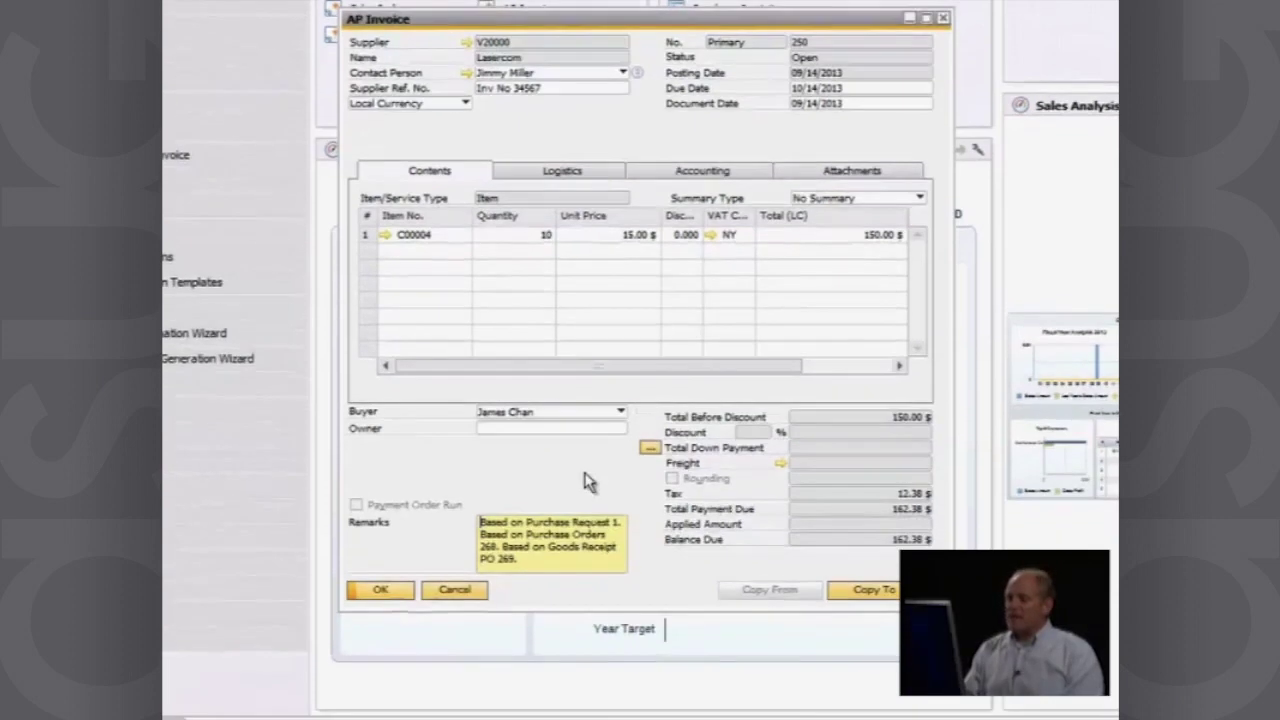
pyautogui.rightClick(588, 506)
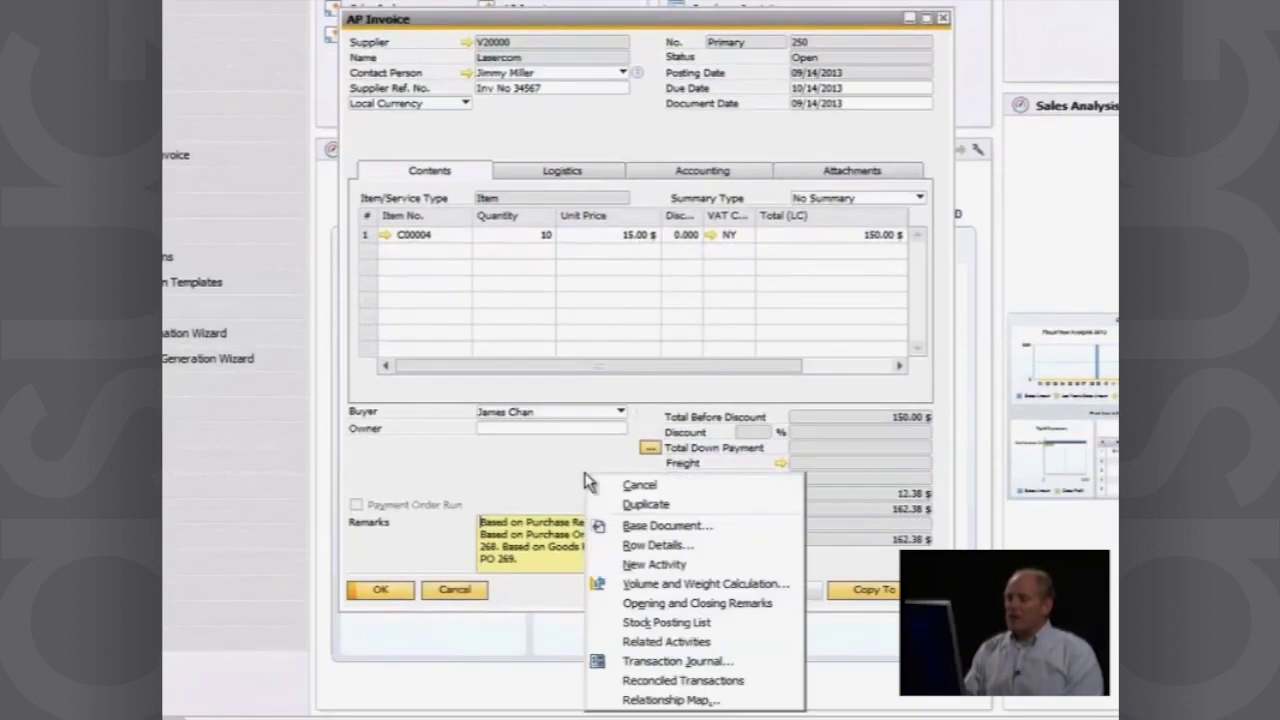
pyautogui.click(681, 700)
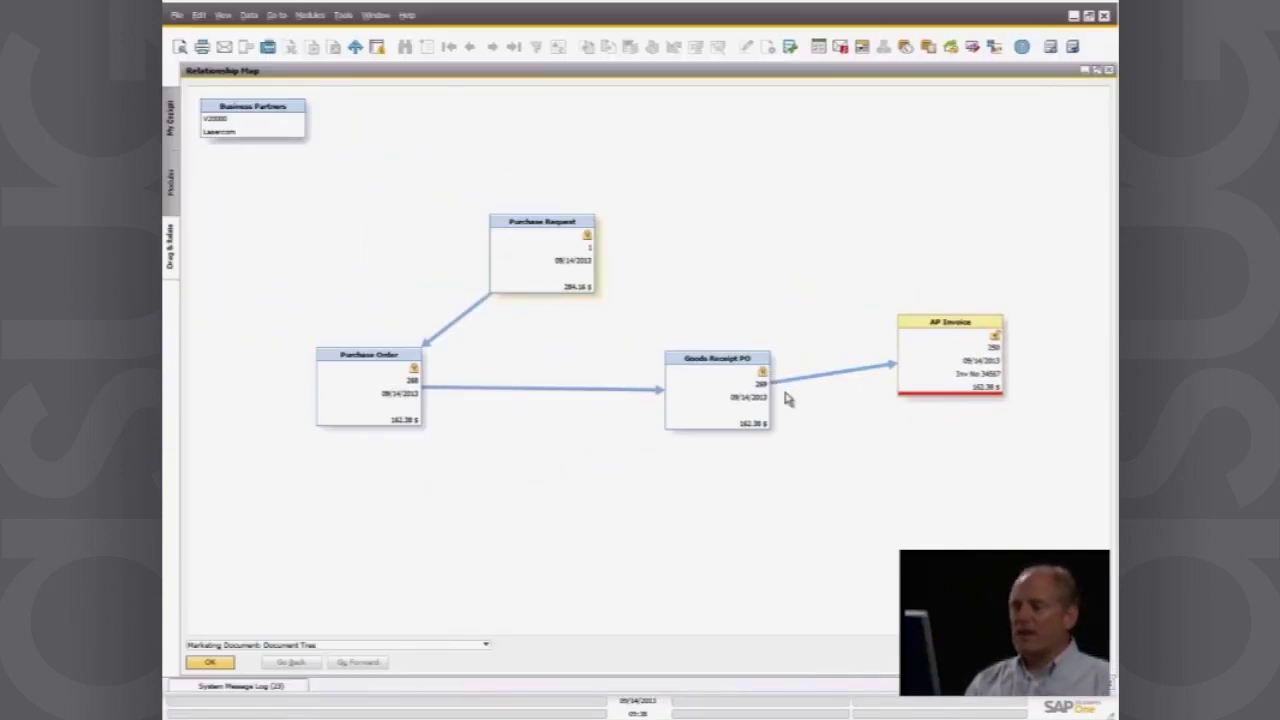
# Step: Inspect goods receipt PO 269 from the map, then switch the map to Marketing Document: Related Items
pyautogui.doubleClick(710, 362)
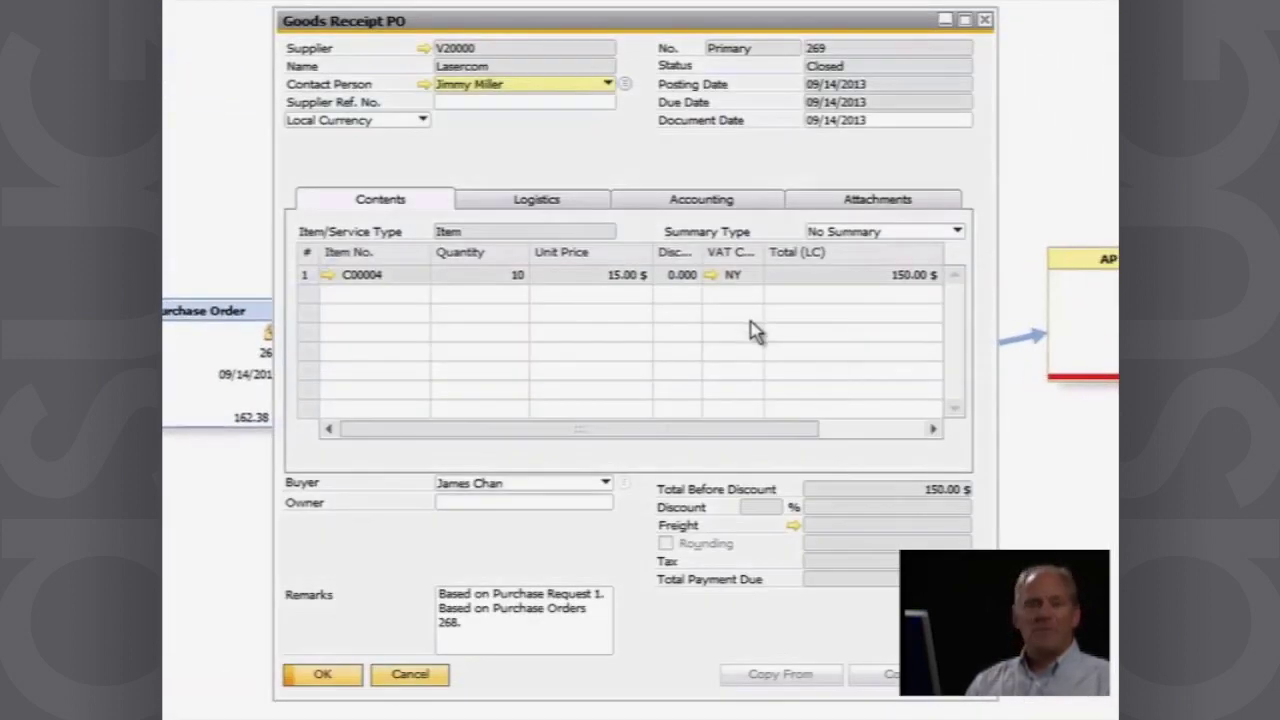
pyautogui.click(986, 20)
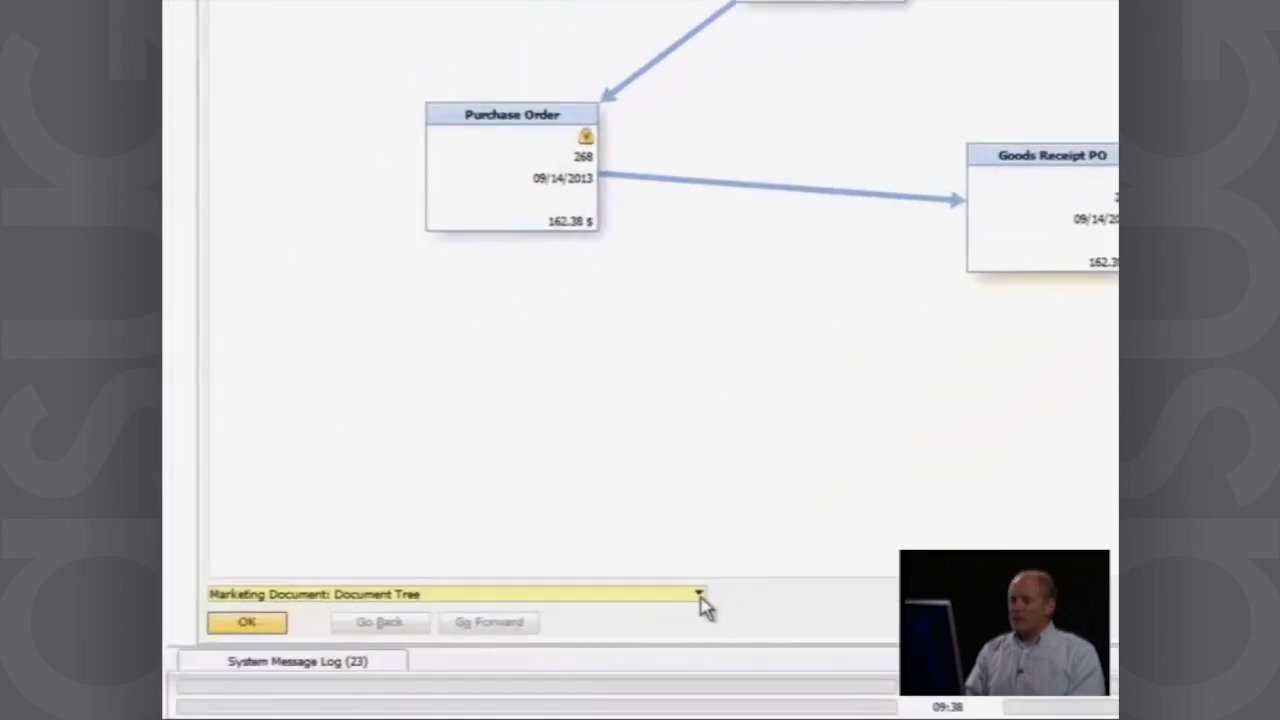
pyautogui.click(588, 663)
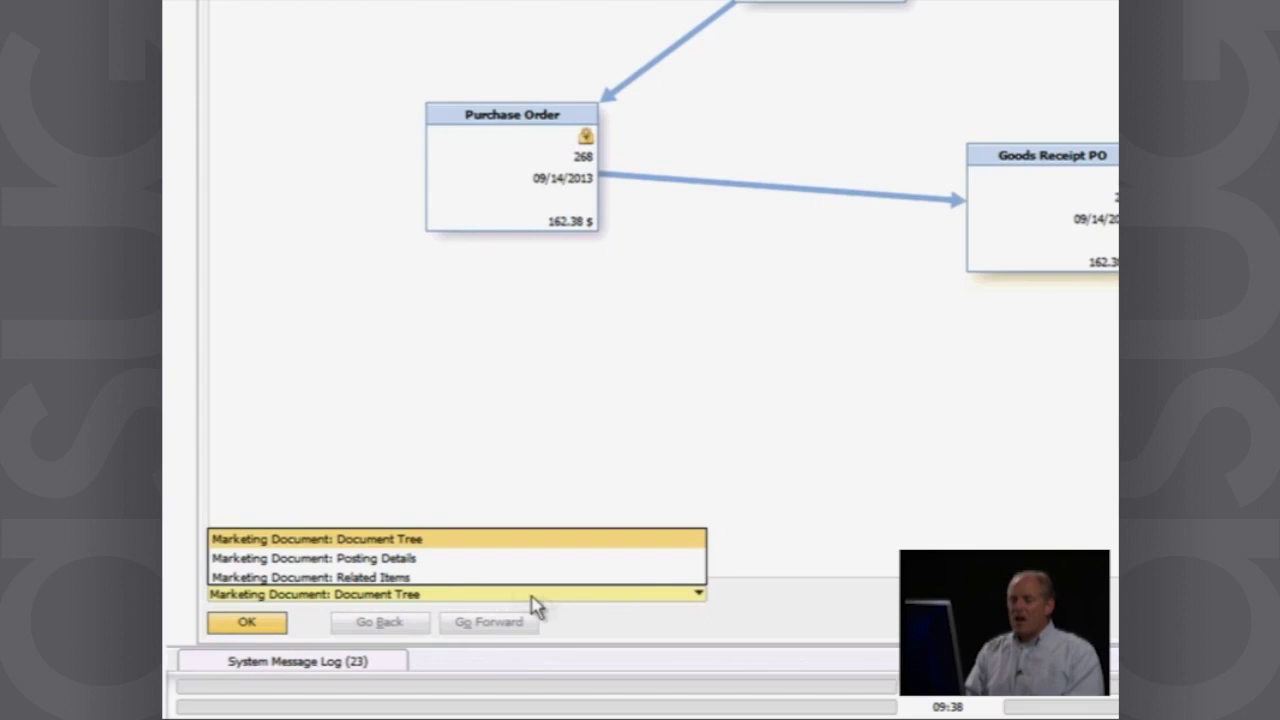
pyautogui.click(445, 580)
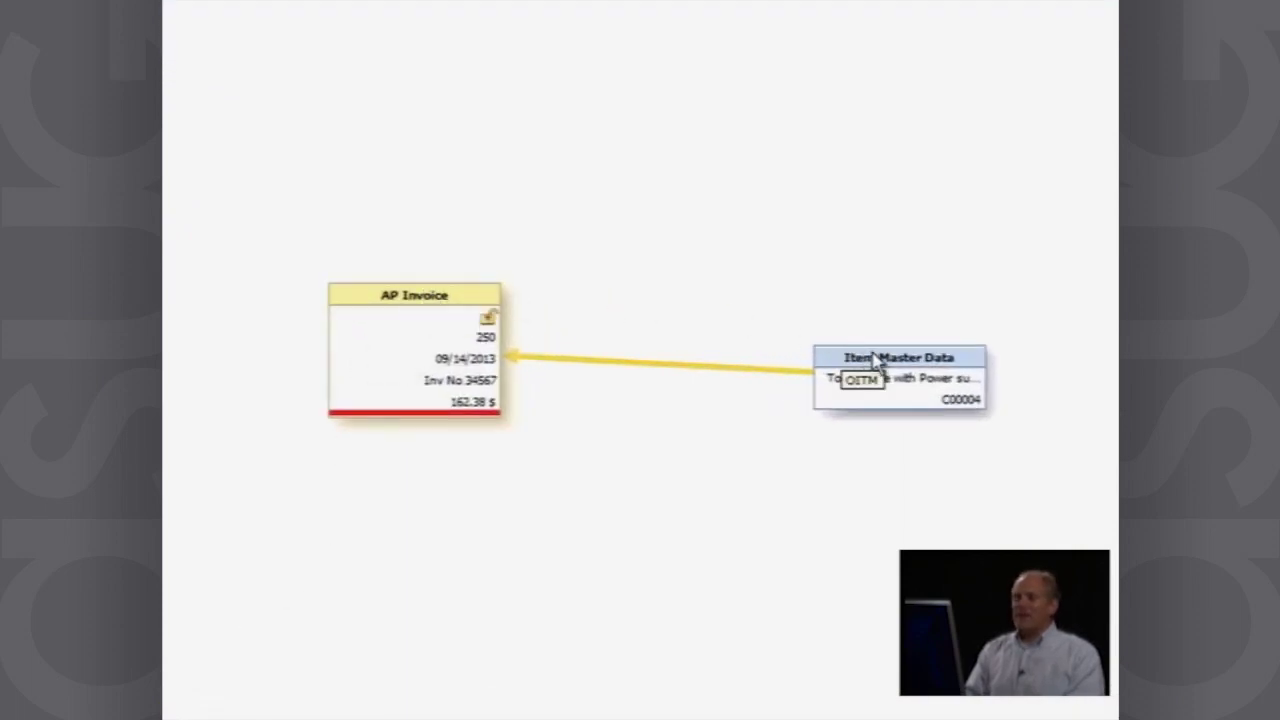
pyautogui.click(874, 356)
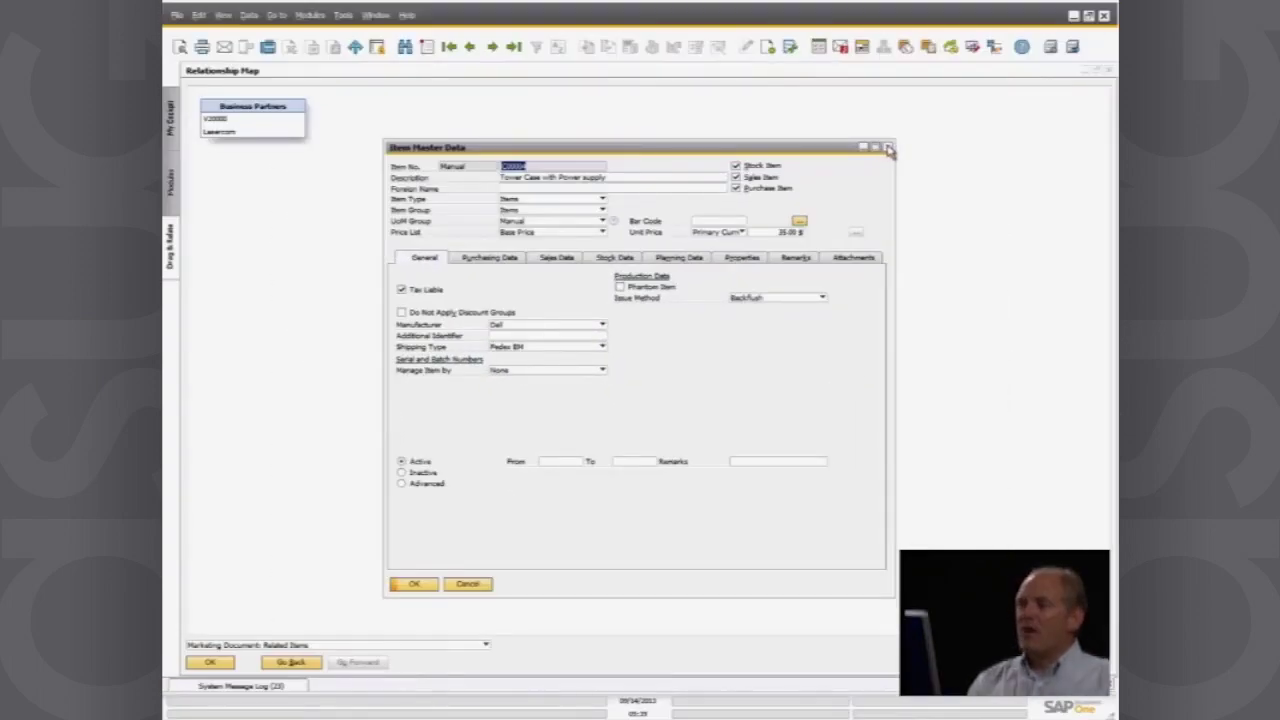
pyautogui.click(888, 148)
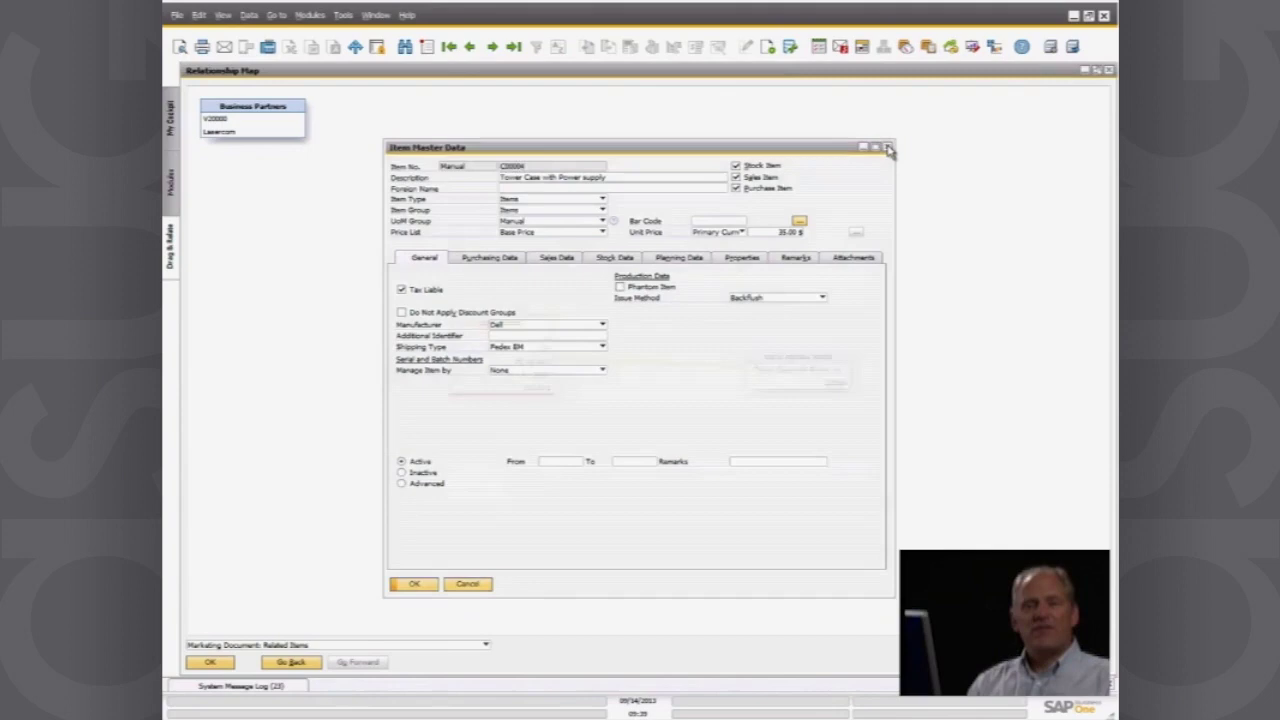